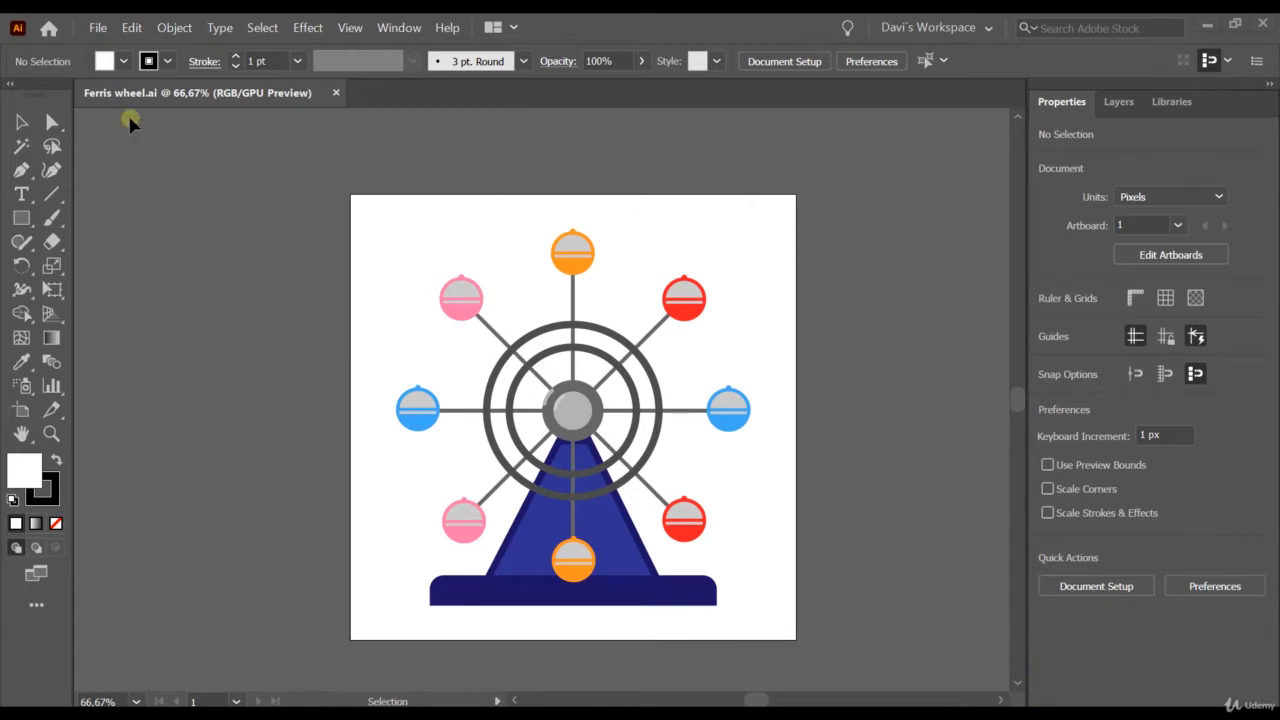
Check the artboard count setting in the new-document options, and close them without creating a document.
click(97, 27)
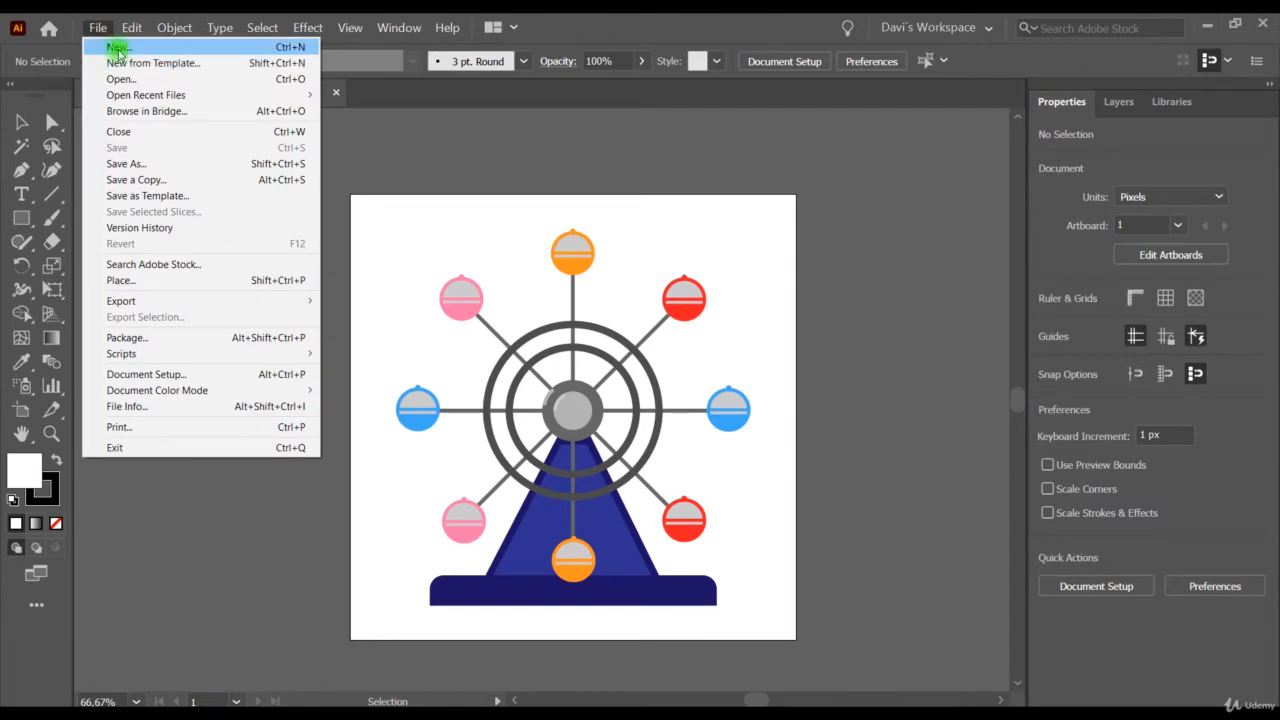
click(119, 48)
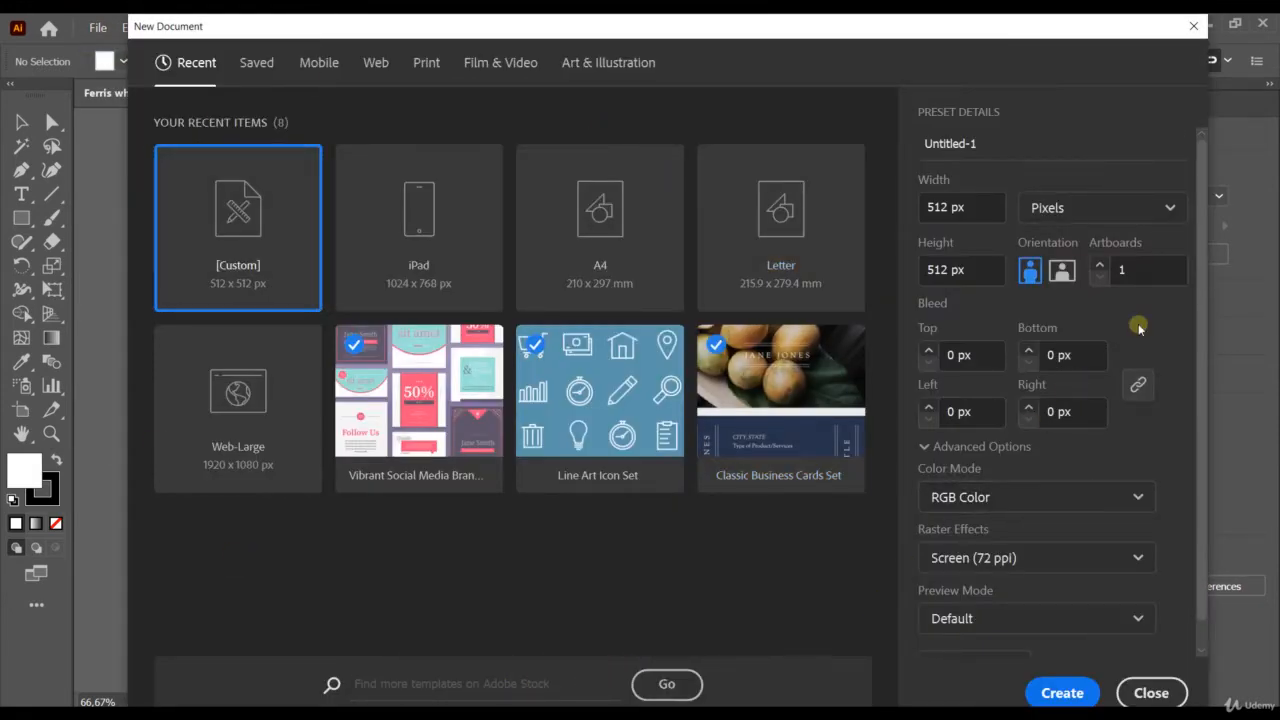
click(1140, 270)
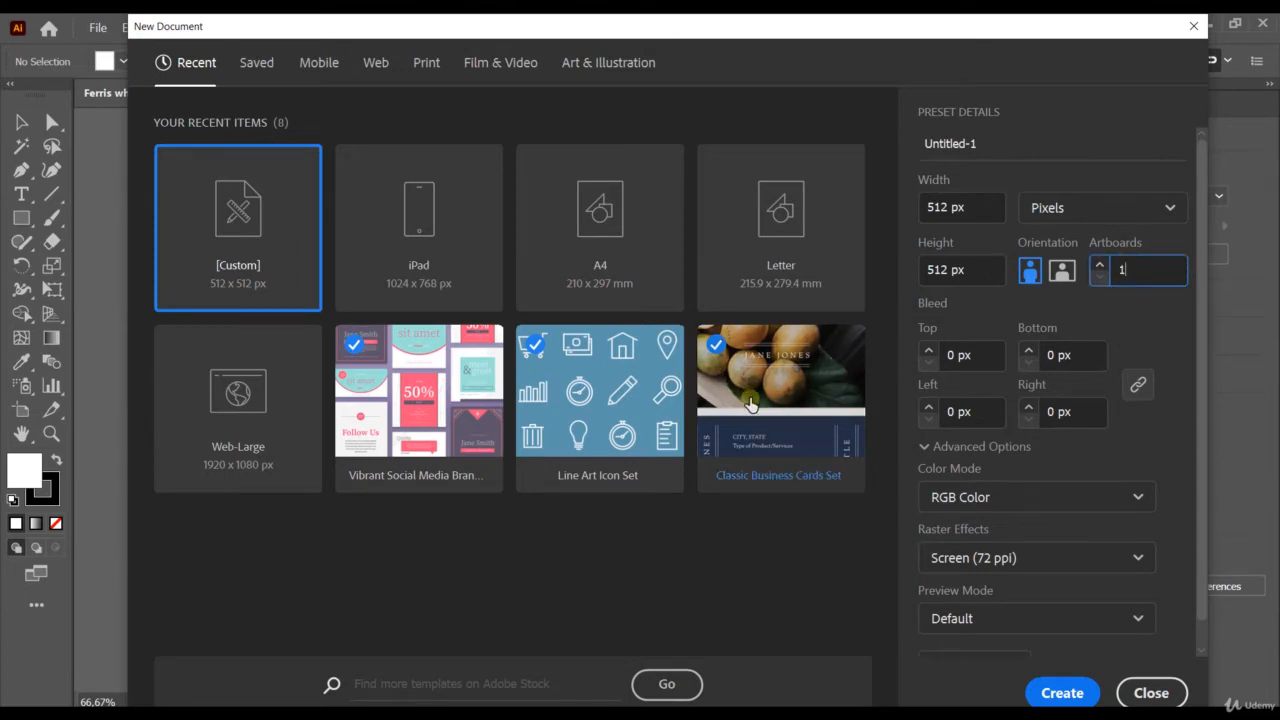
click(1151, 693)
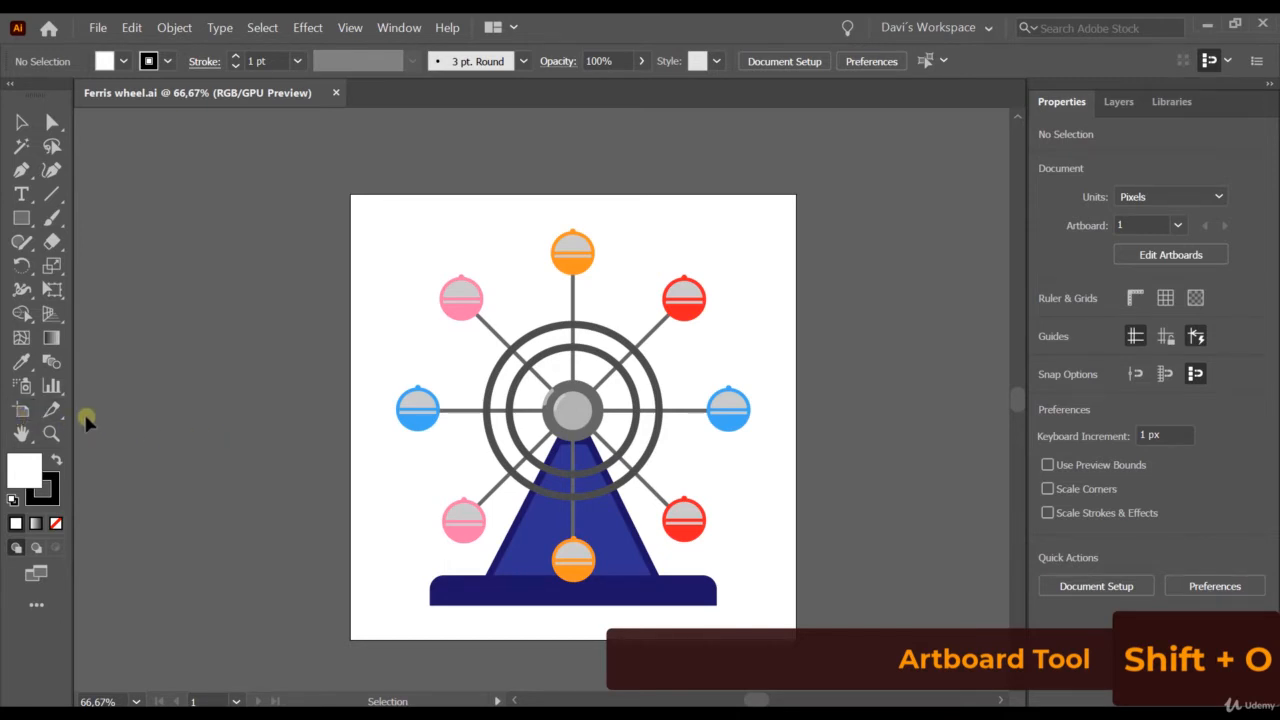
Activate the Artboard tool and review the options of Artboard 1, leaving them without changes.
click(21, 410)
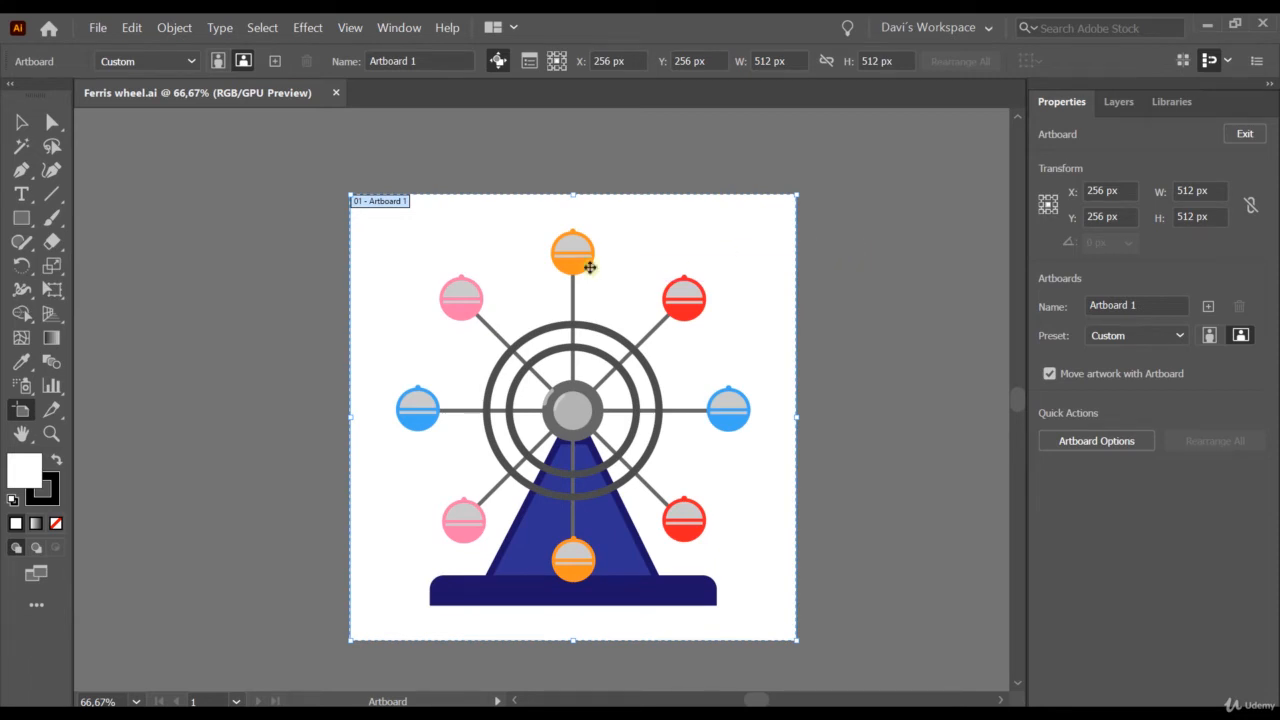
double_click(389, 203)
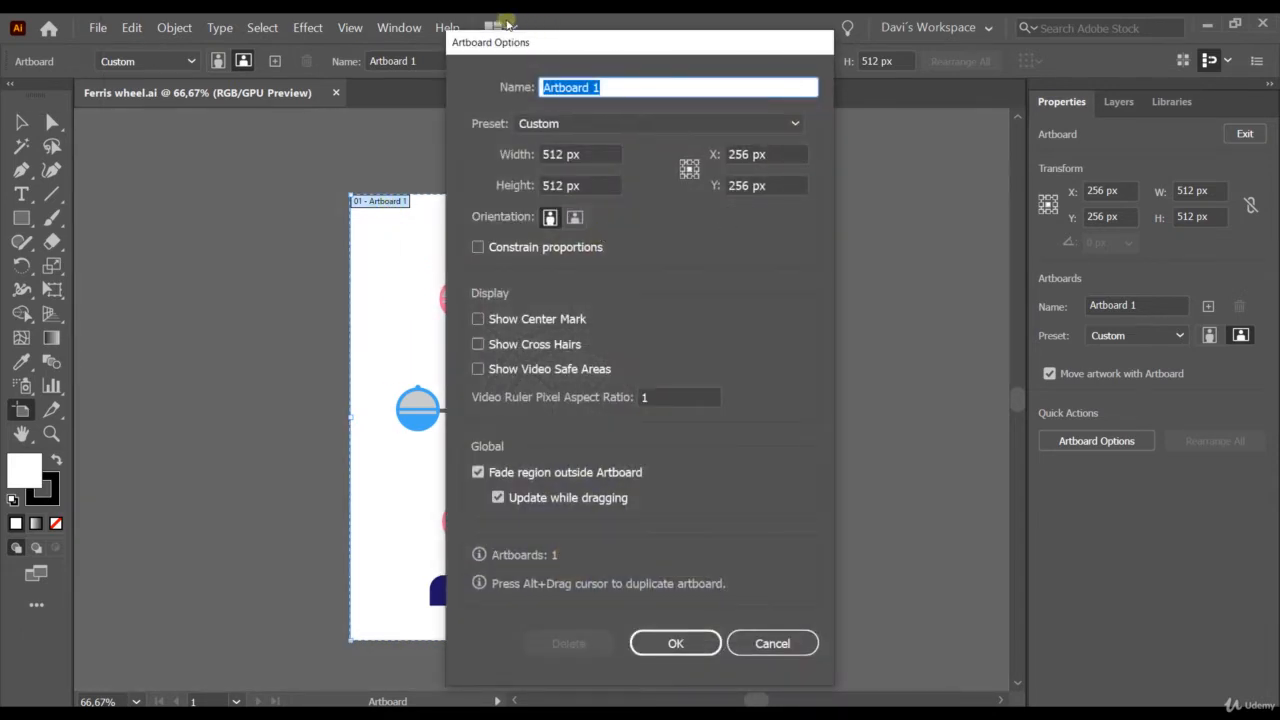
click(766, 643)
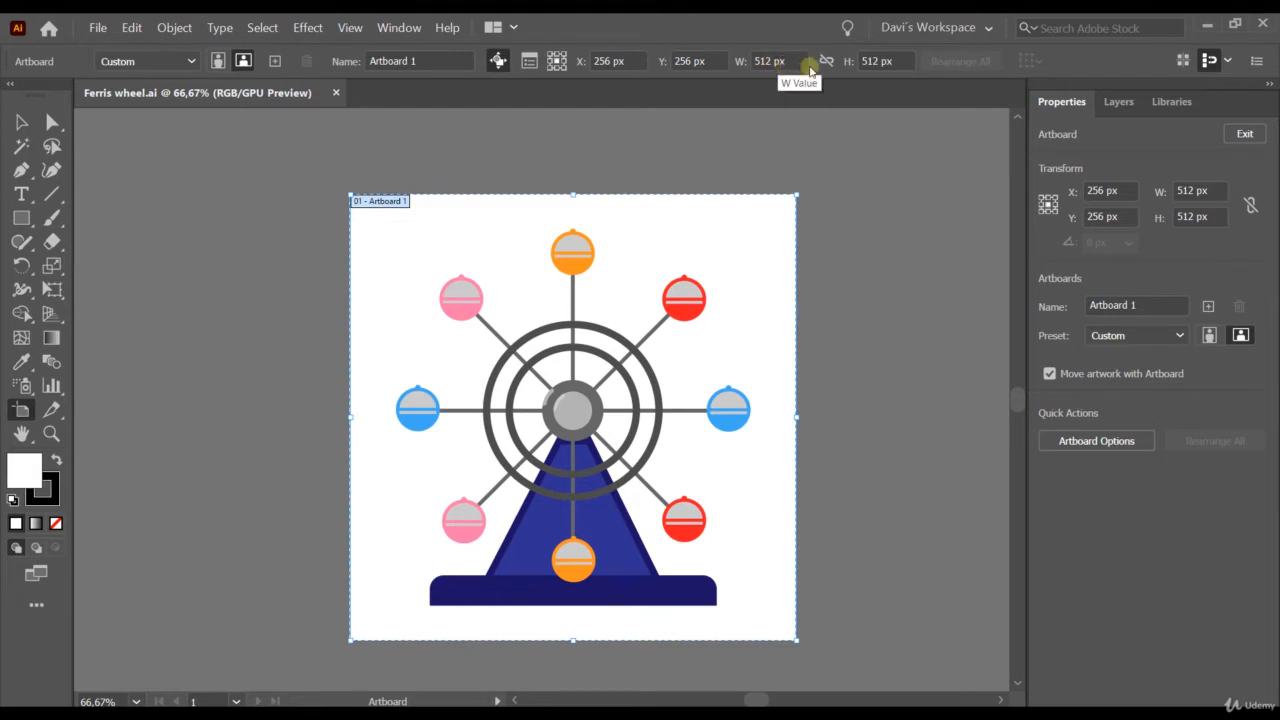
Set the artboard's height to 1080 px, and undo that change.
click(886, 61)
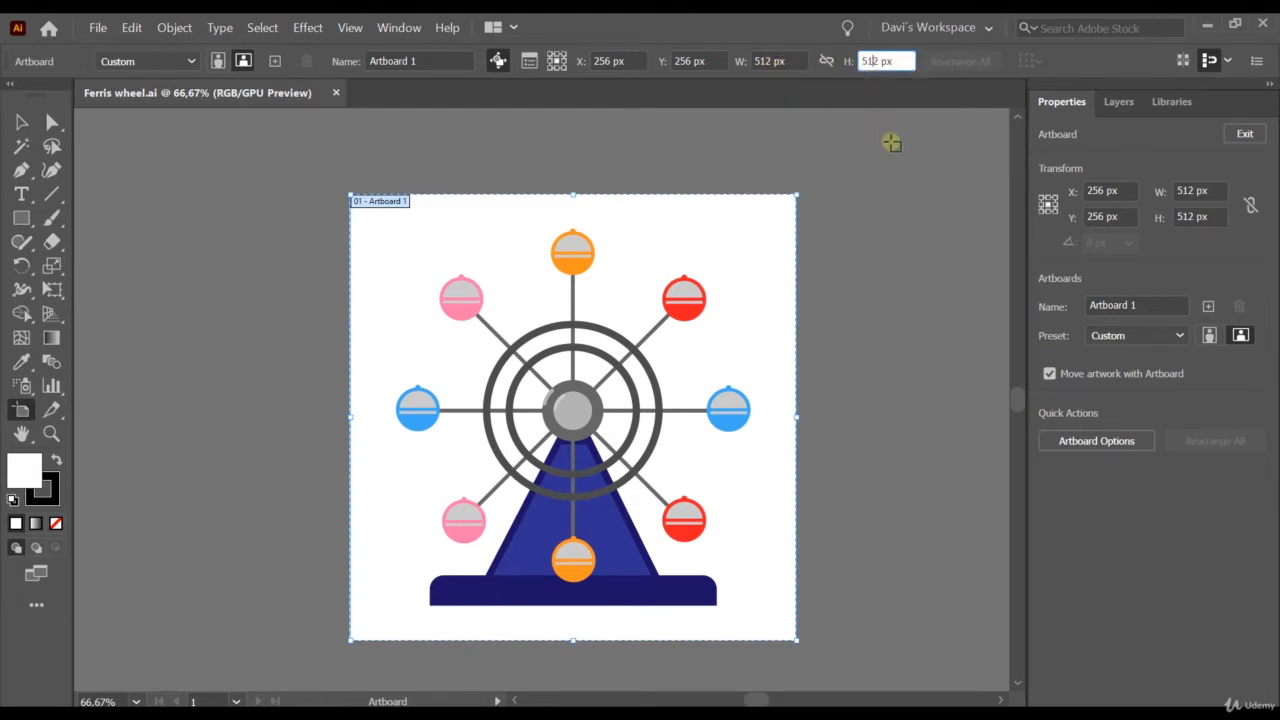
double_click(867, 61)
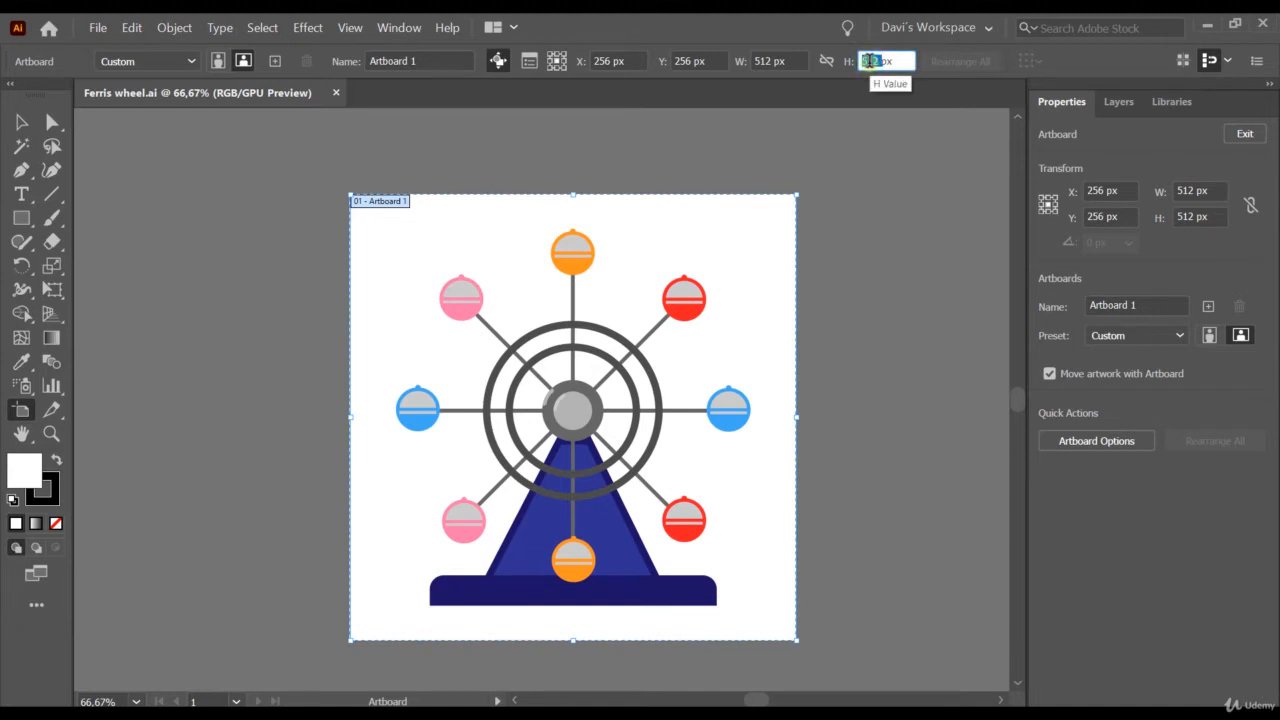
text(1080)
key(Tab)
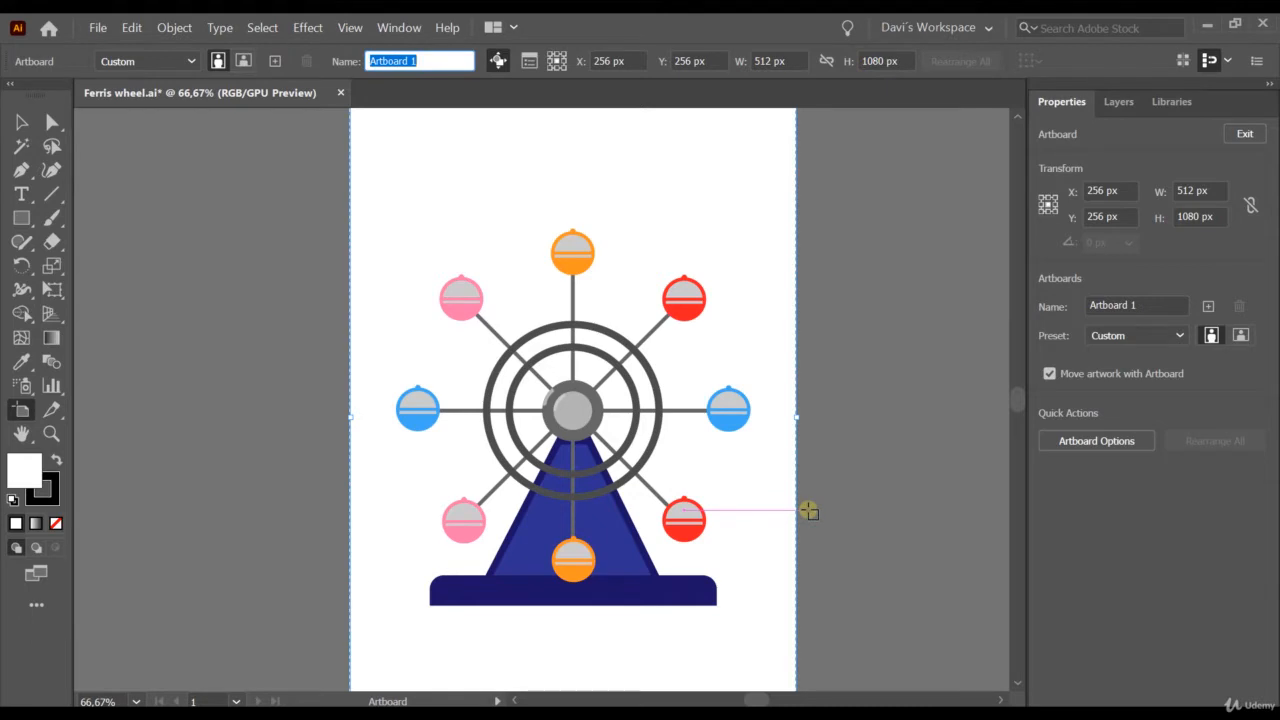
key(Return)
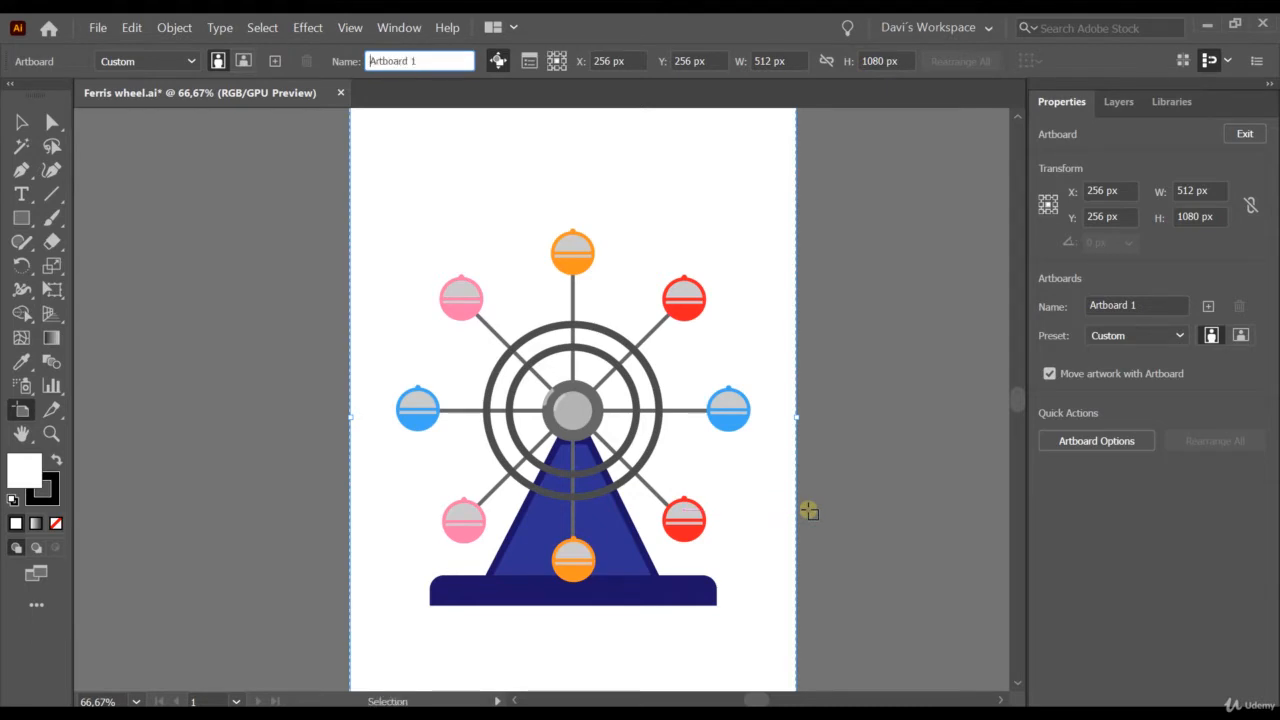
key(ctrl+z)
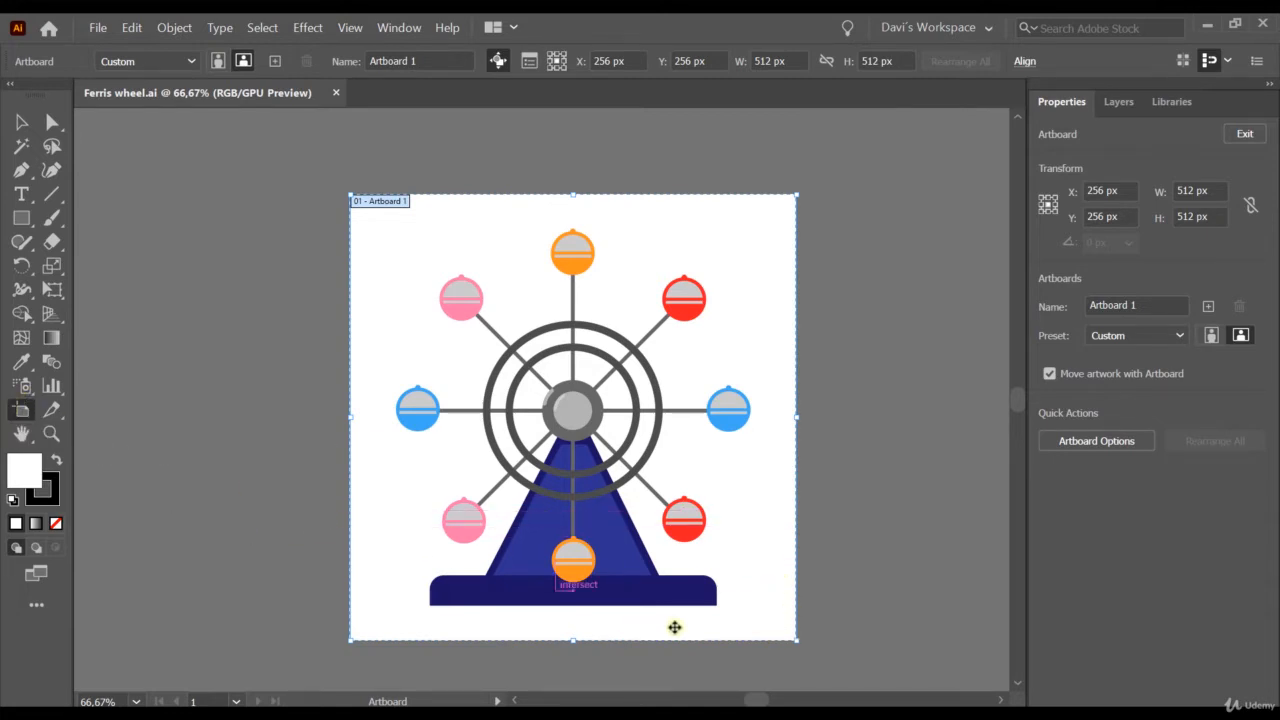
Draw two artboards beside the Ferris wheel: a narrow one about 176 × 512 px and a wide one about 456 × 360 px.
drag(746, 698, 765, 700)
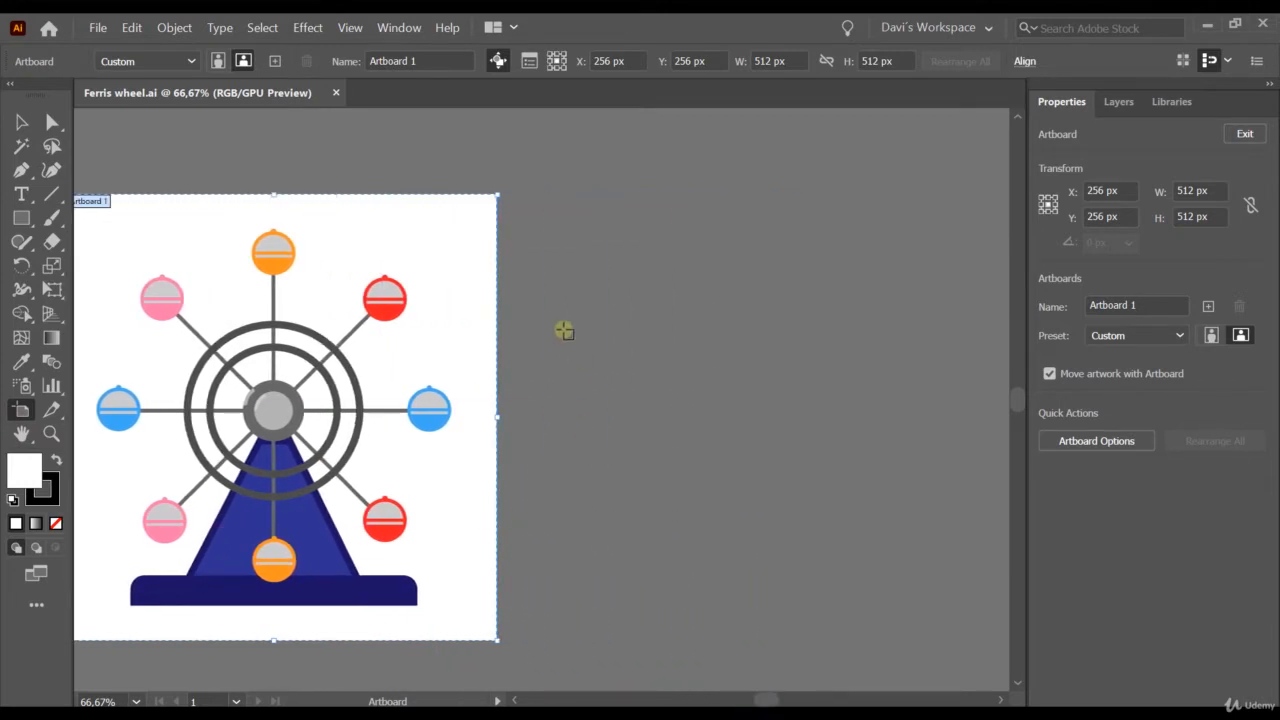
drag(571, 193, 725, 640)
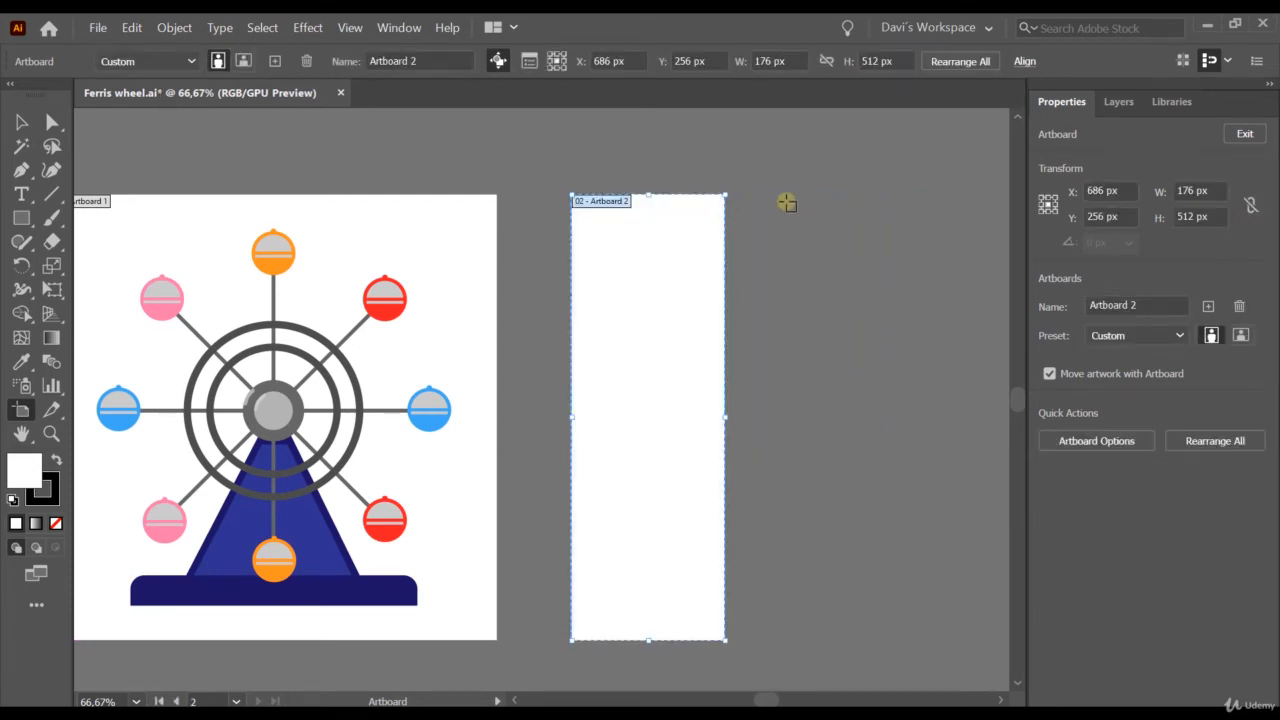
drag(784, 178, 899, 491)
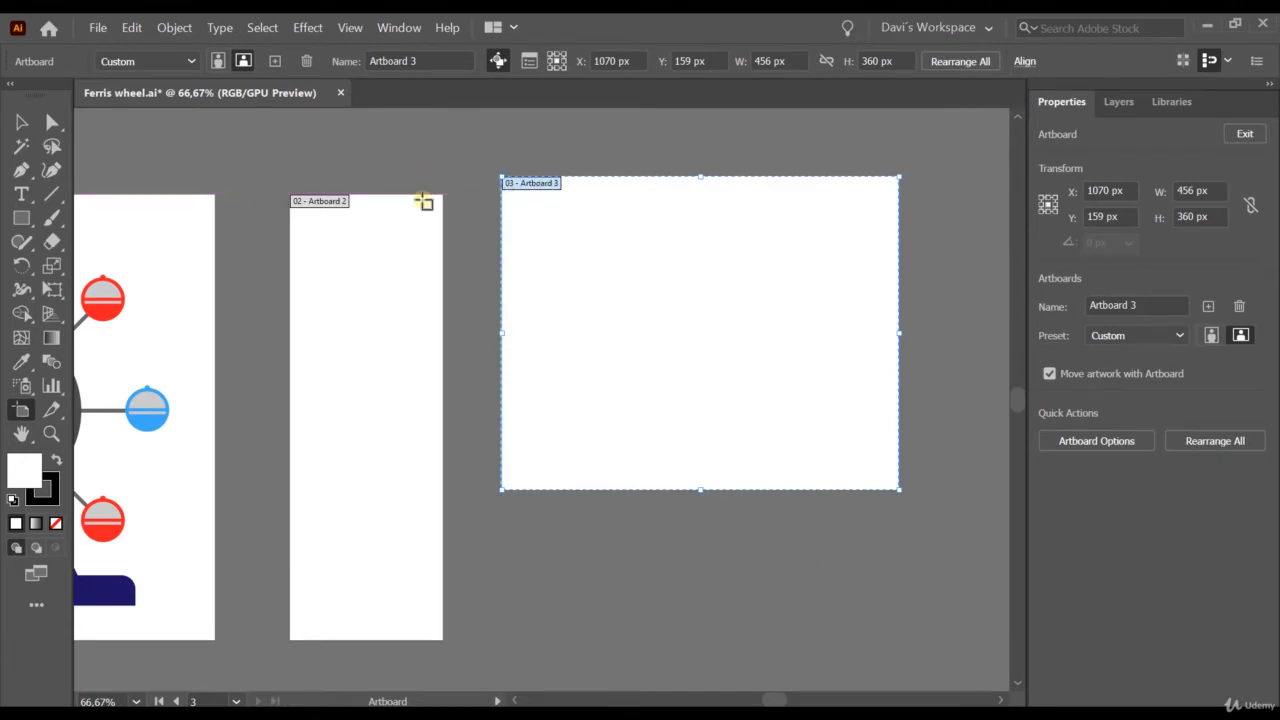
Review the options and name of Artboard 3 without changes, and select Artboard 2 and Artboard 1 in turn.
drag(777, 699, 765, 699)
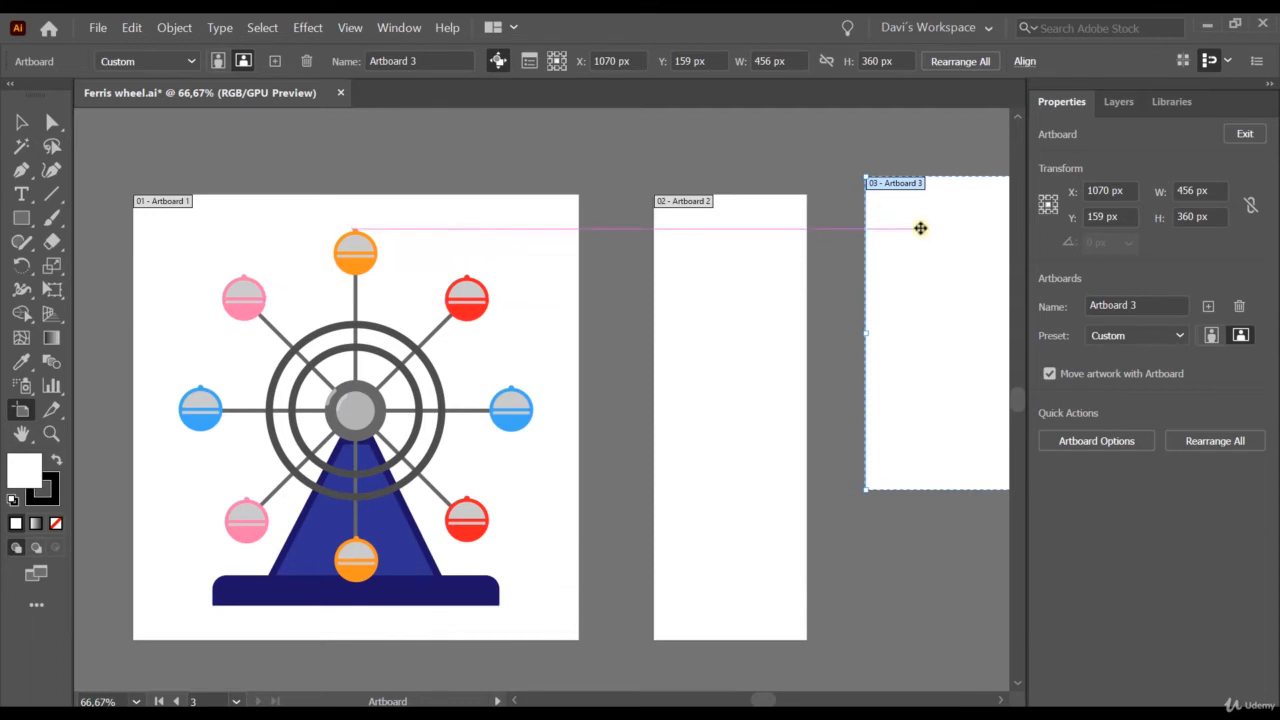
click(898, 183)
double_click(898, 183)
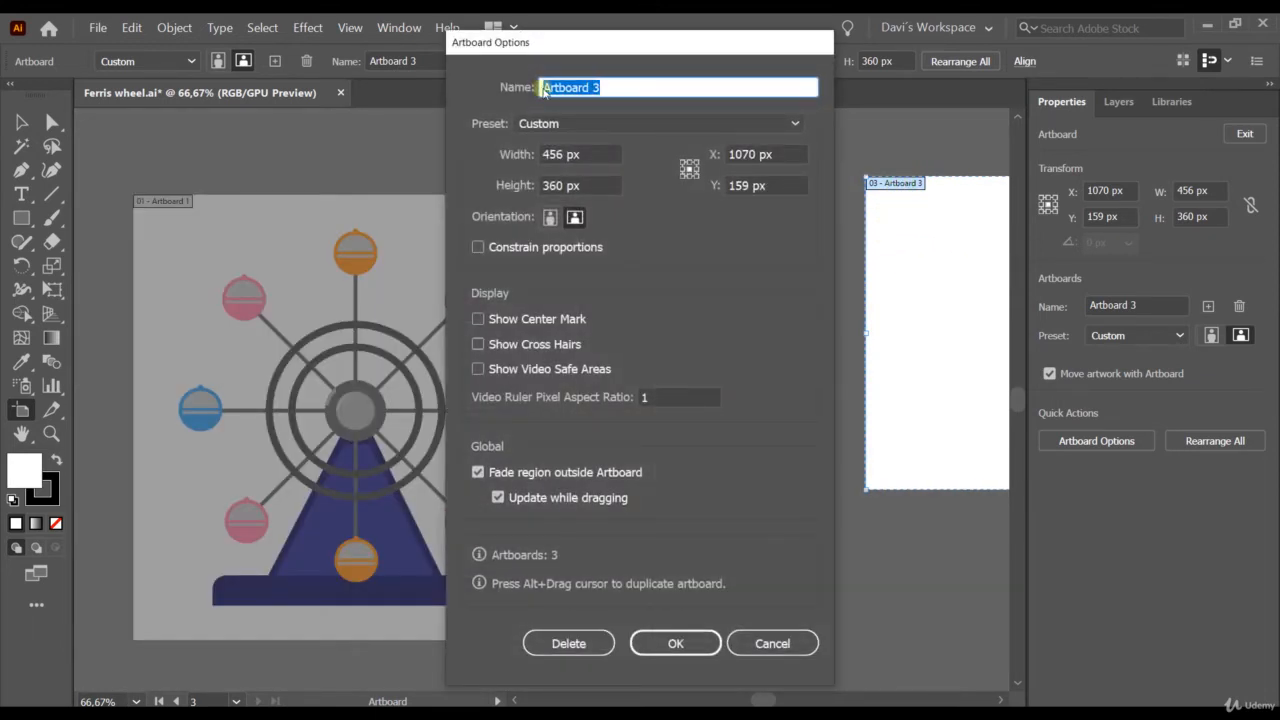
click(772, 643)
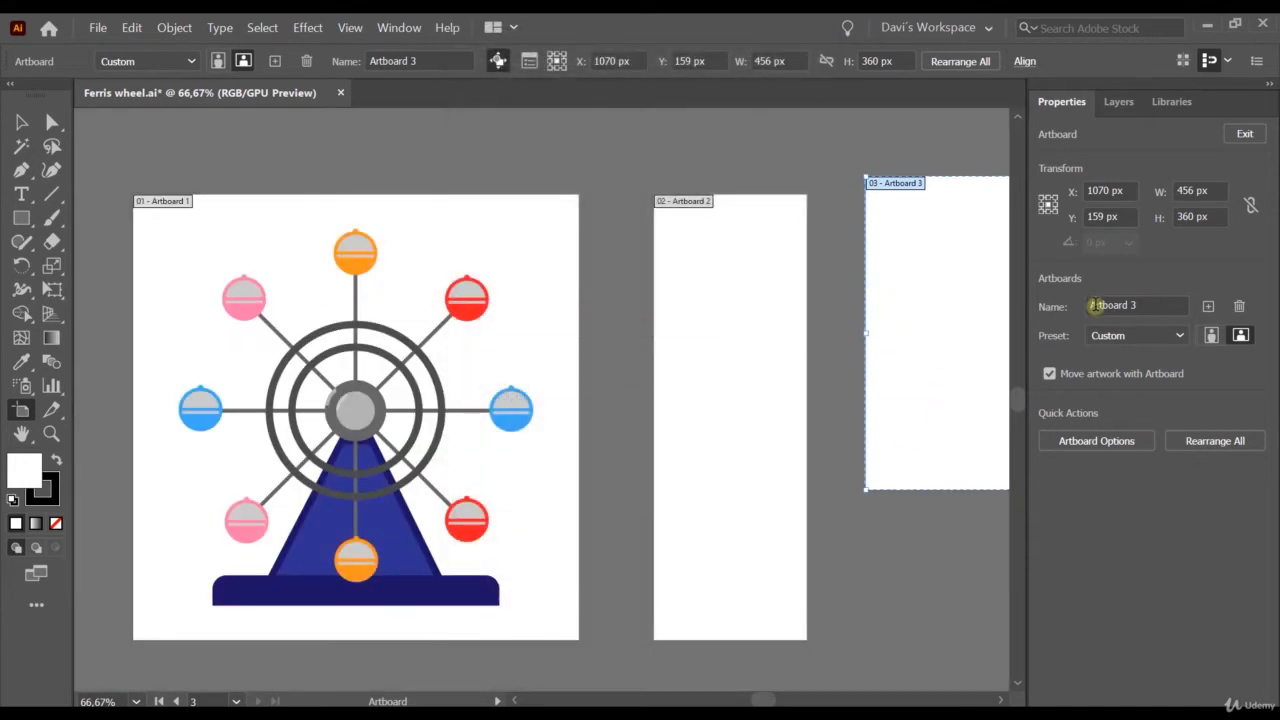
click(1154, 307)
drag(1154, 307, 1088, 305)
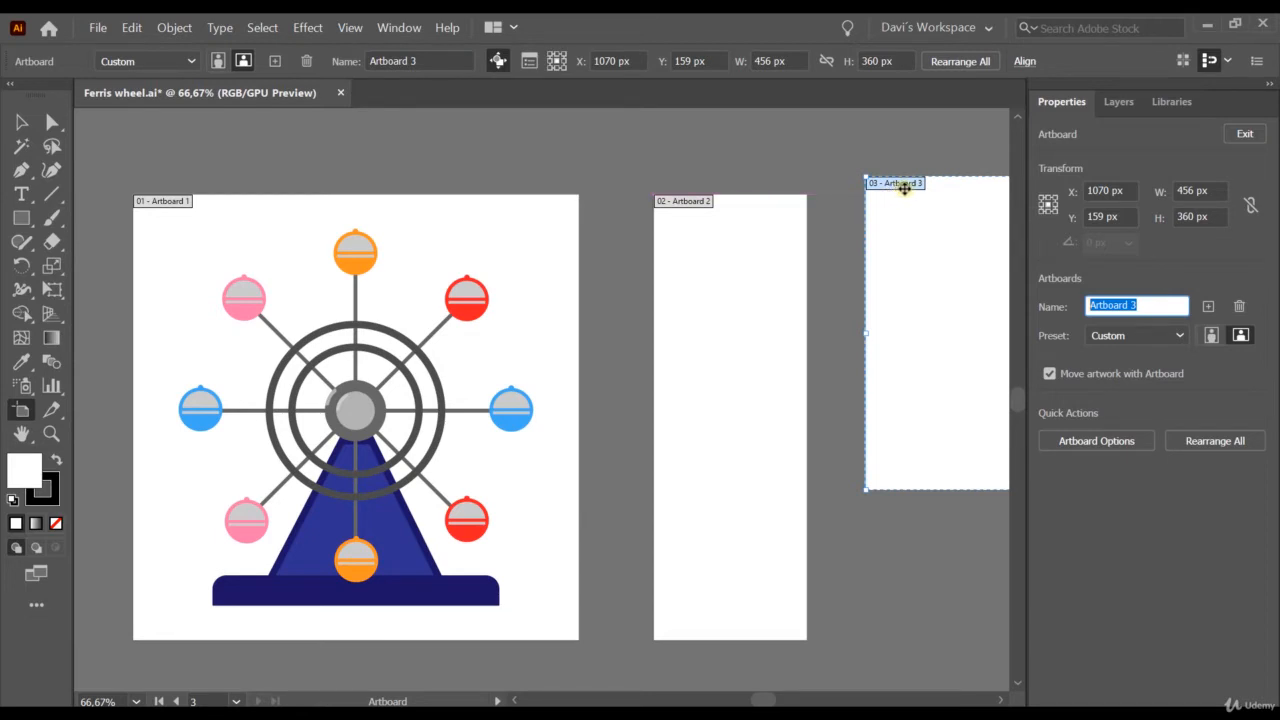
click(690, 201)
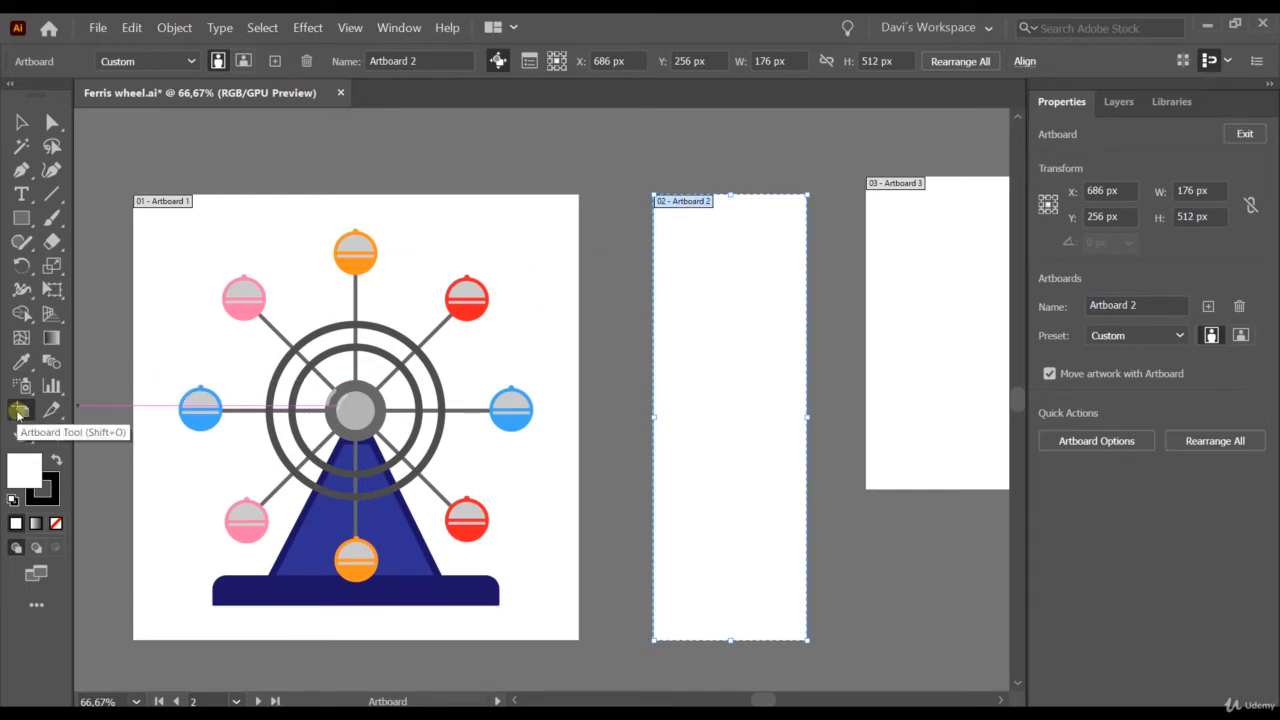
click(153, 202)
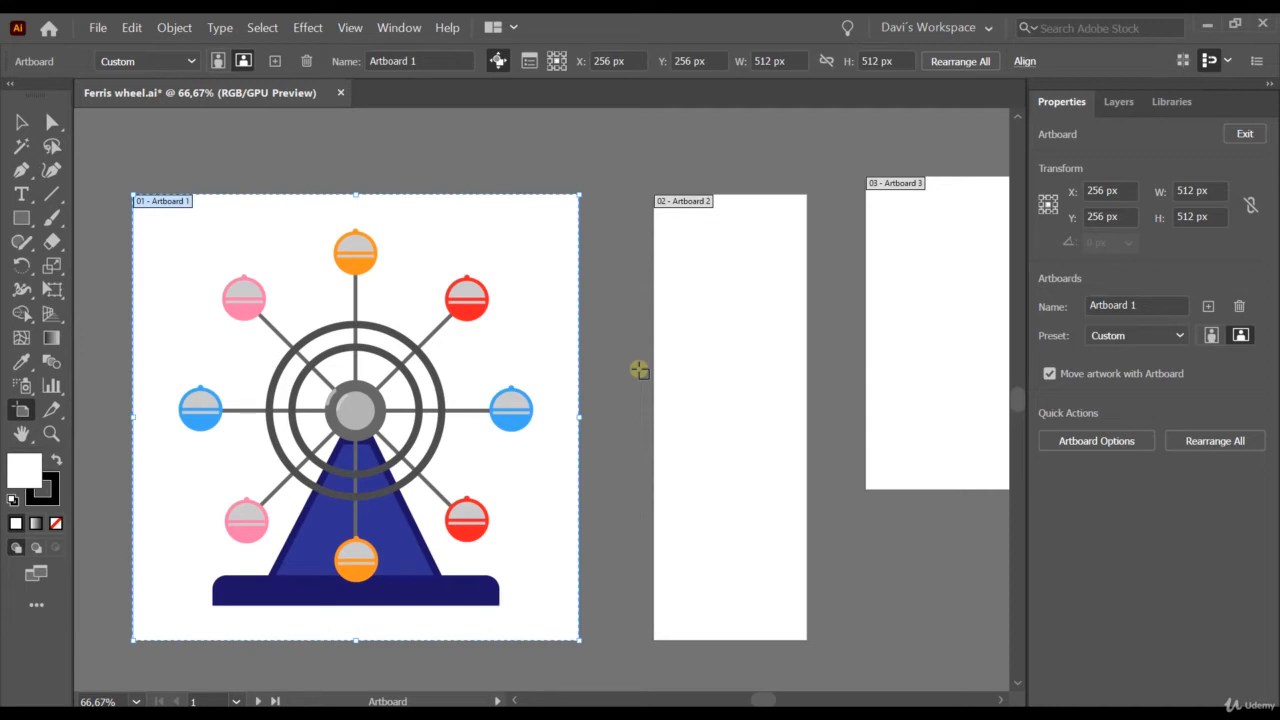
Draw an artboard about 398 × 286 px overlapping Artboards 2 and 3, and one about 145 × 150 px across Artboard 2's lower part.
drag(620, 154, 966, 403)
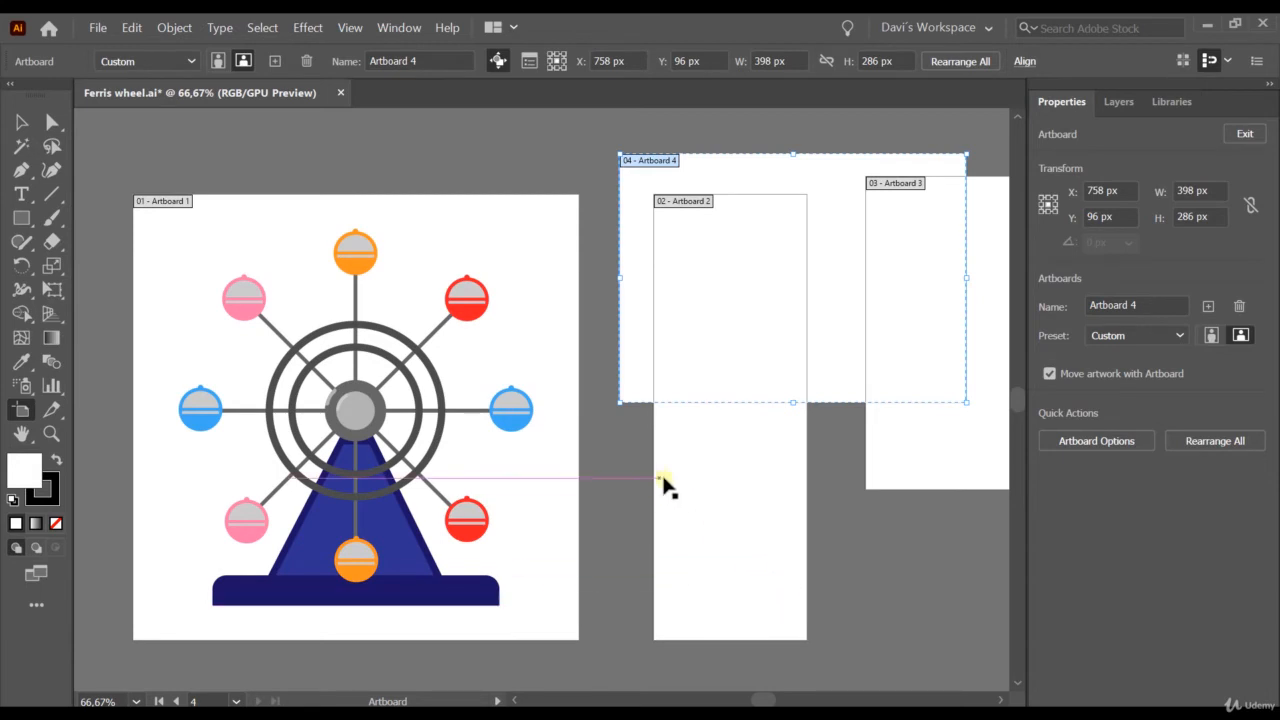
mouse_move(687, 454)
mouse_down()
mouse_move(743, 566)
mouse_move(730, 463)
mouse_move(719, 455)
mouse_move(799, 593)
mouse_up()
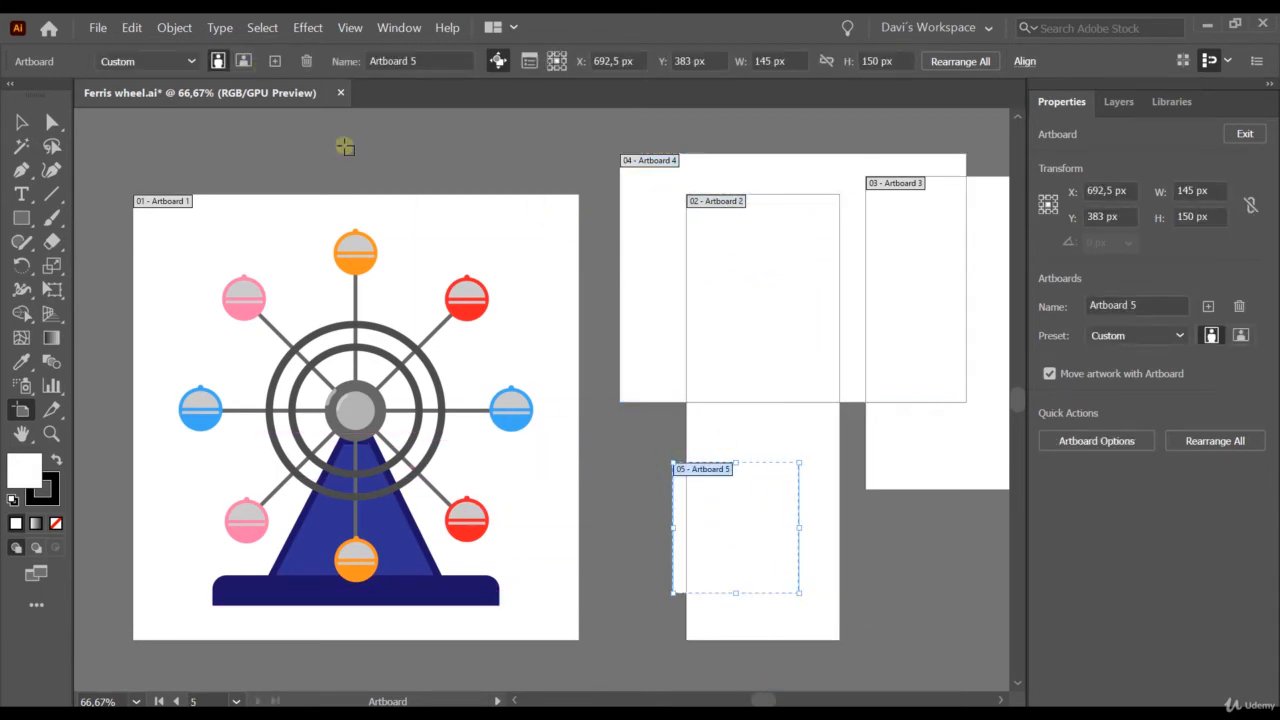
Make Artboard 2 active and move it left to about X 692 px, Y 259 px so it encloses Artboard 5.
click(16, 114)
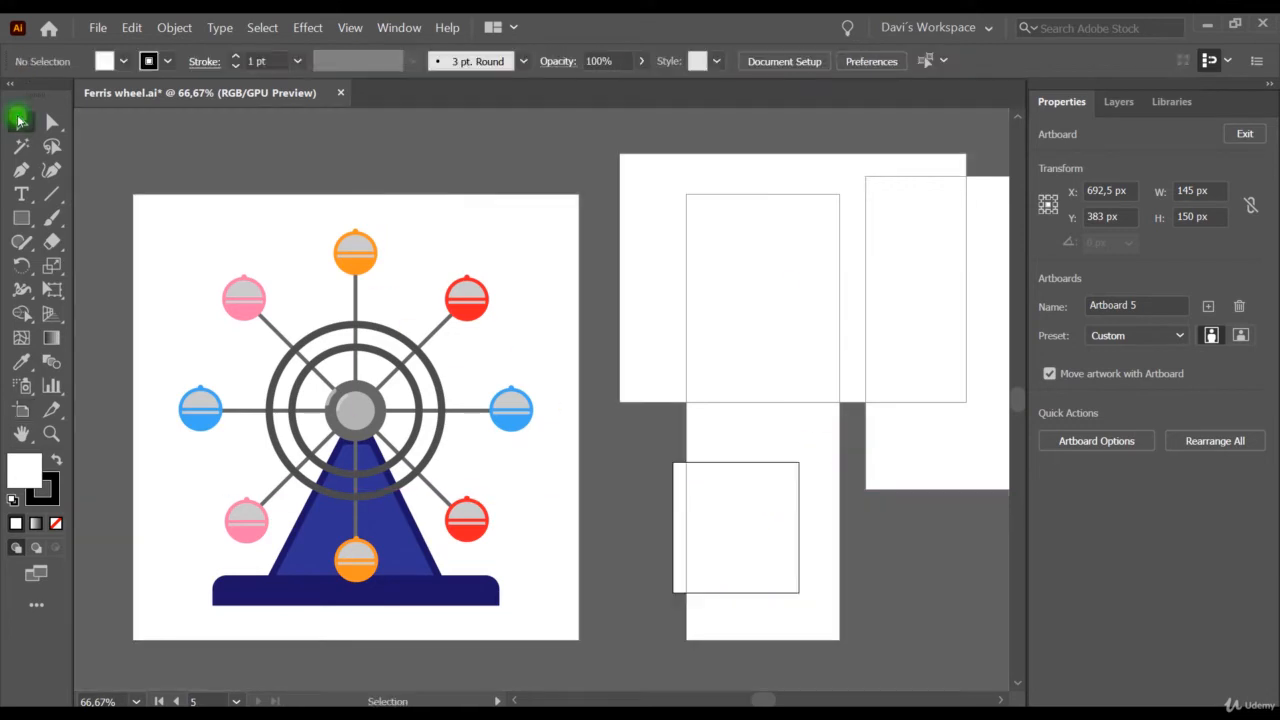
click(754, 437)
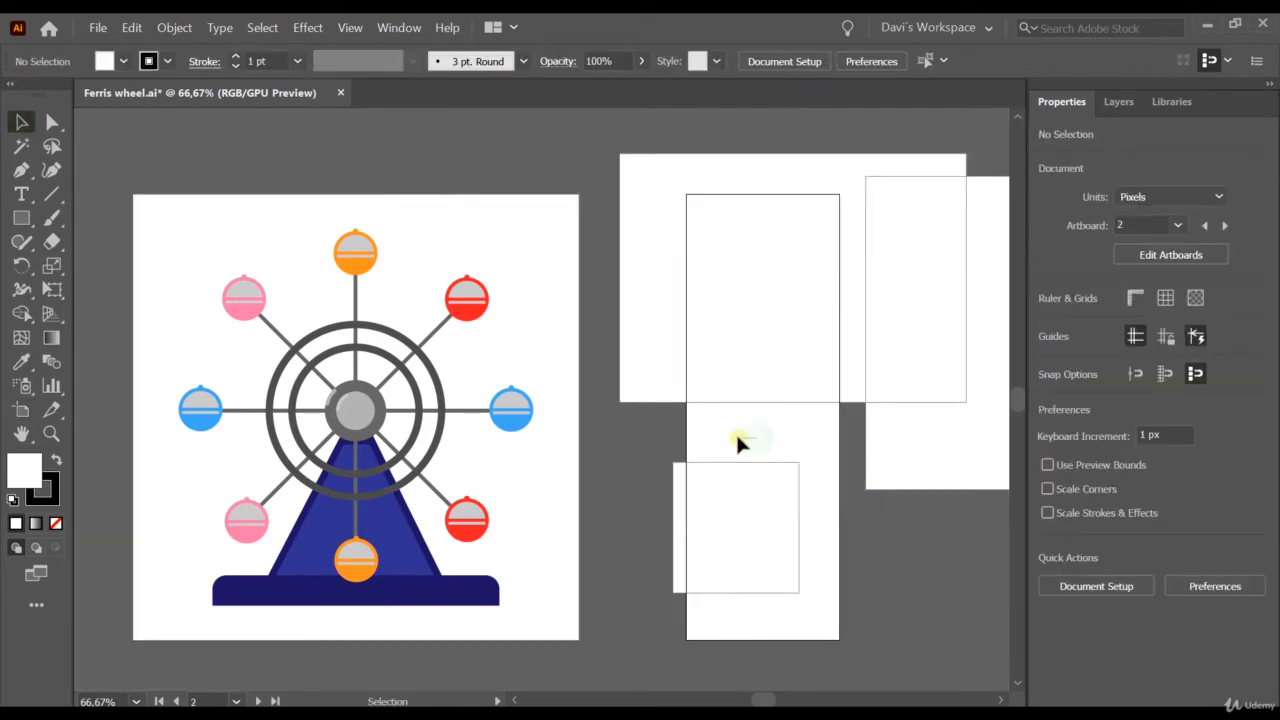
click(21, 409)
drag(713, 431, 684, 434)
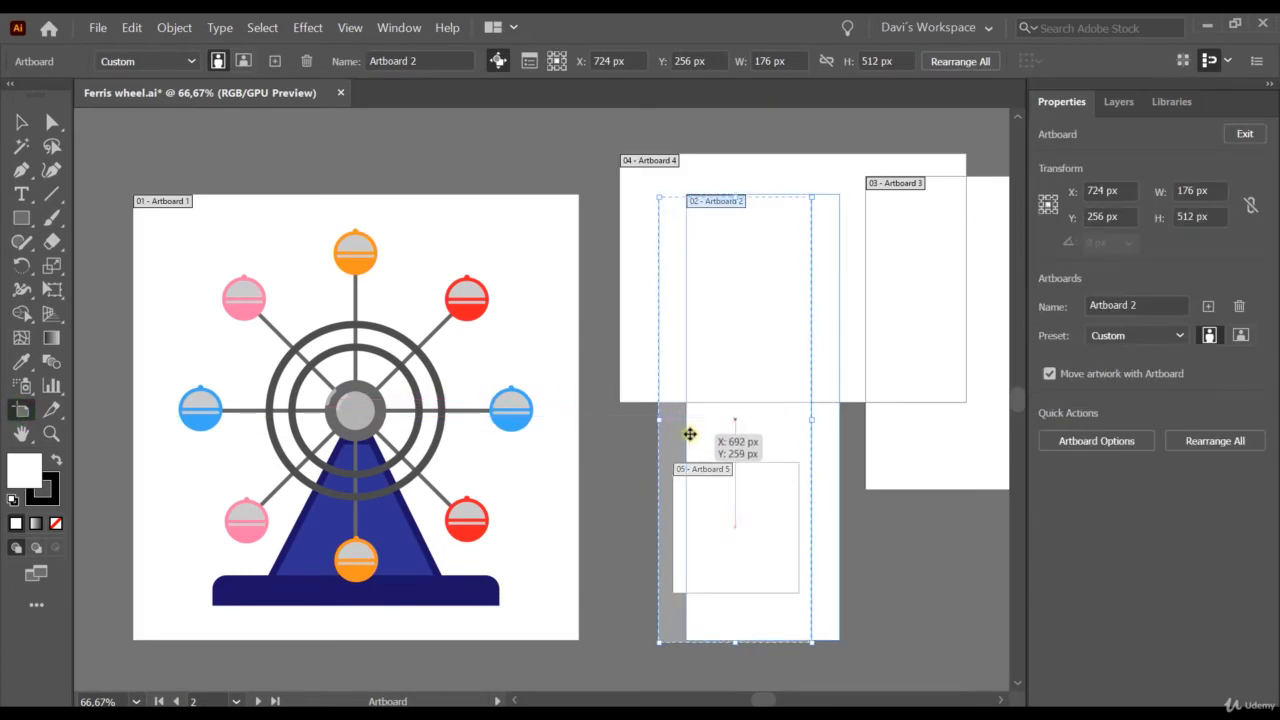
Leave artboard editing and display the list of all artboards in the document.
click(21, 122)
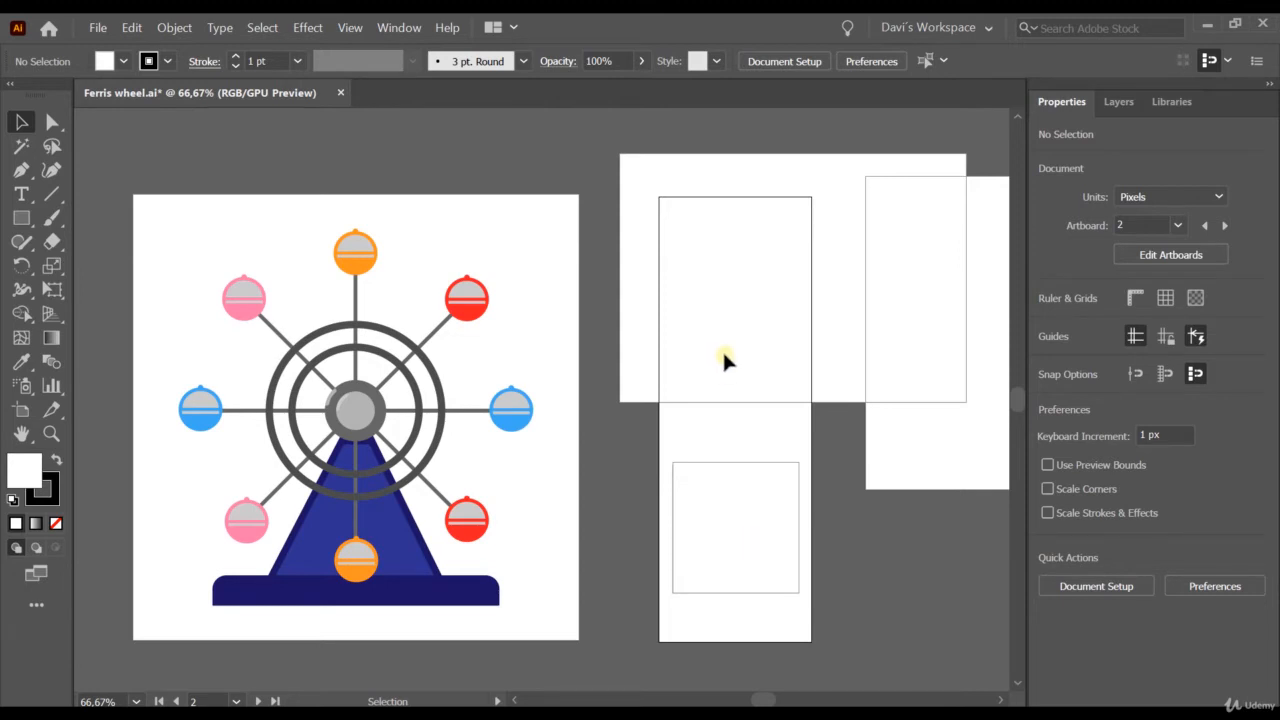
click(403, 26)
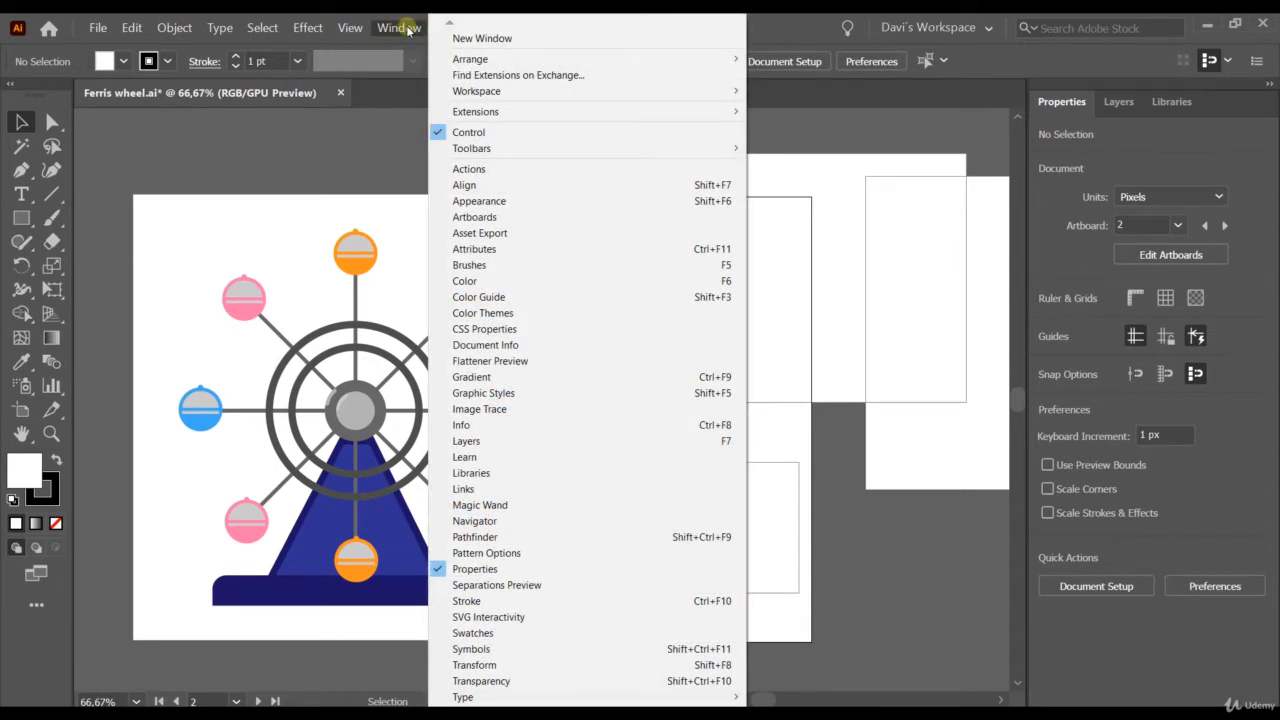
click(504, 218)
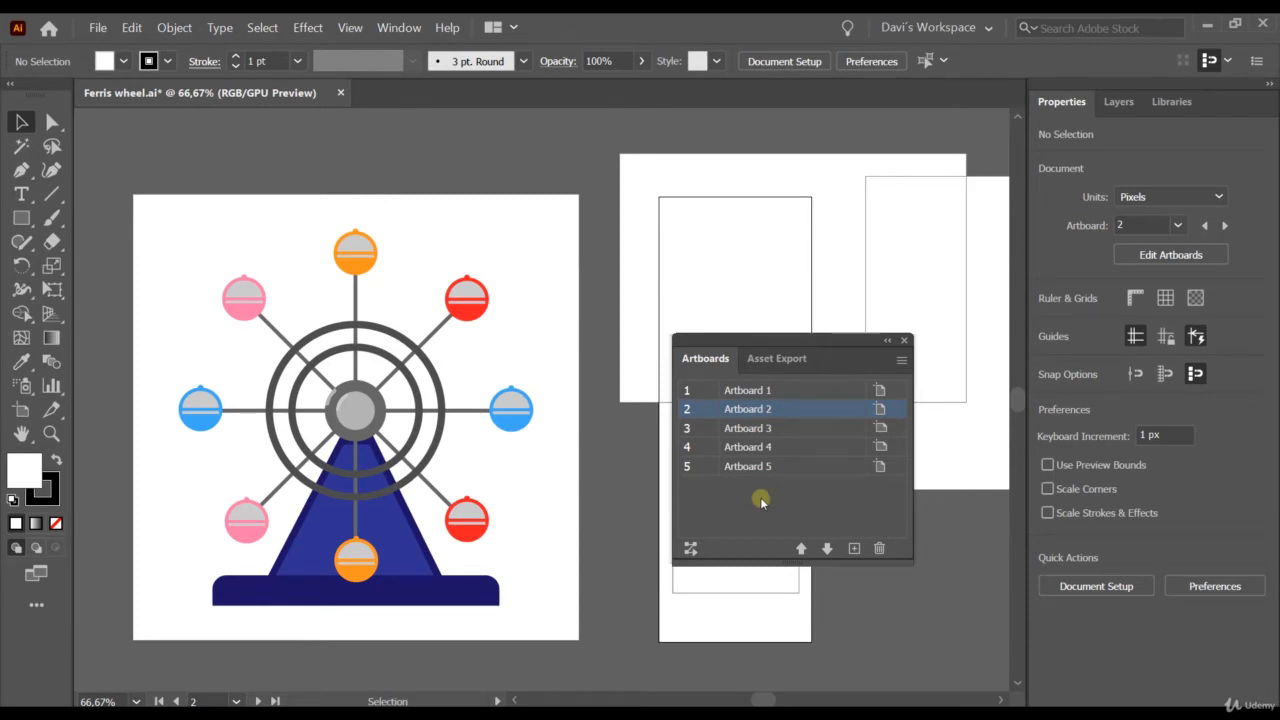
Move Artboard 1 below Artboard 2 in the artboard order, and return it to first place.
click(739, 392)
drag(739, 392, 762, 436)
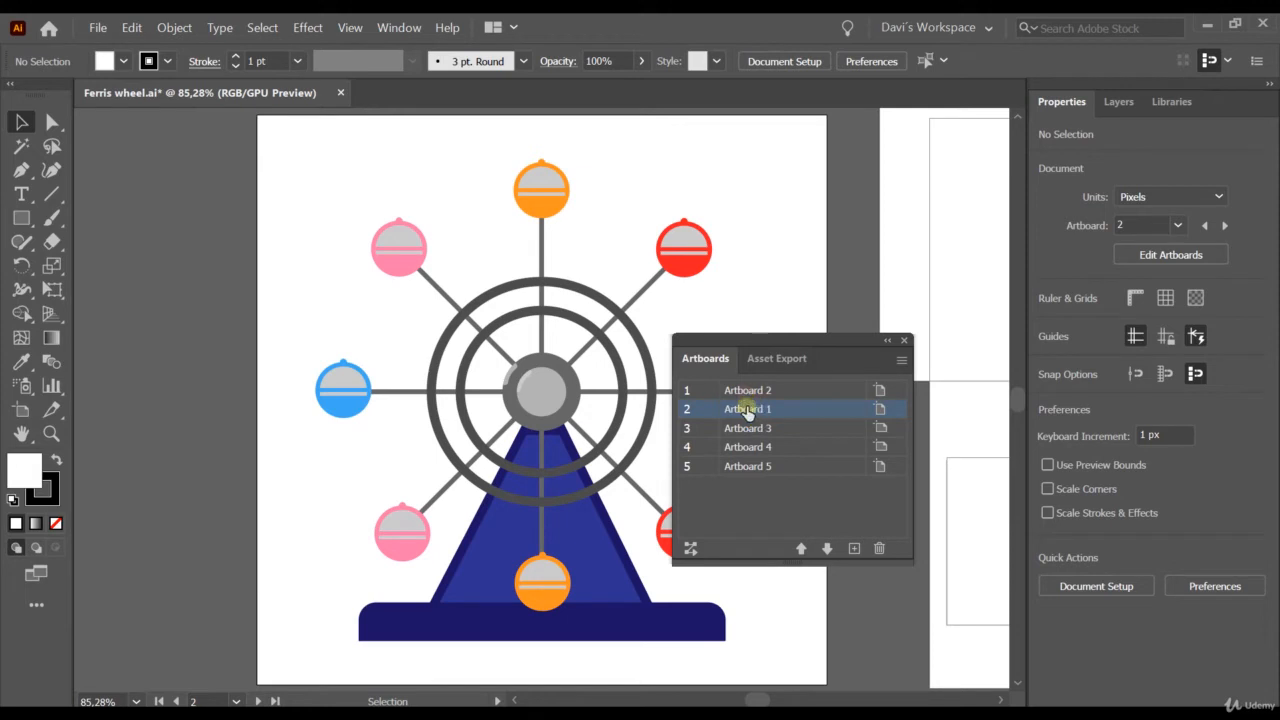
click(745, 410)
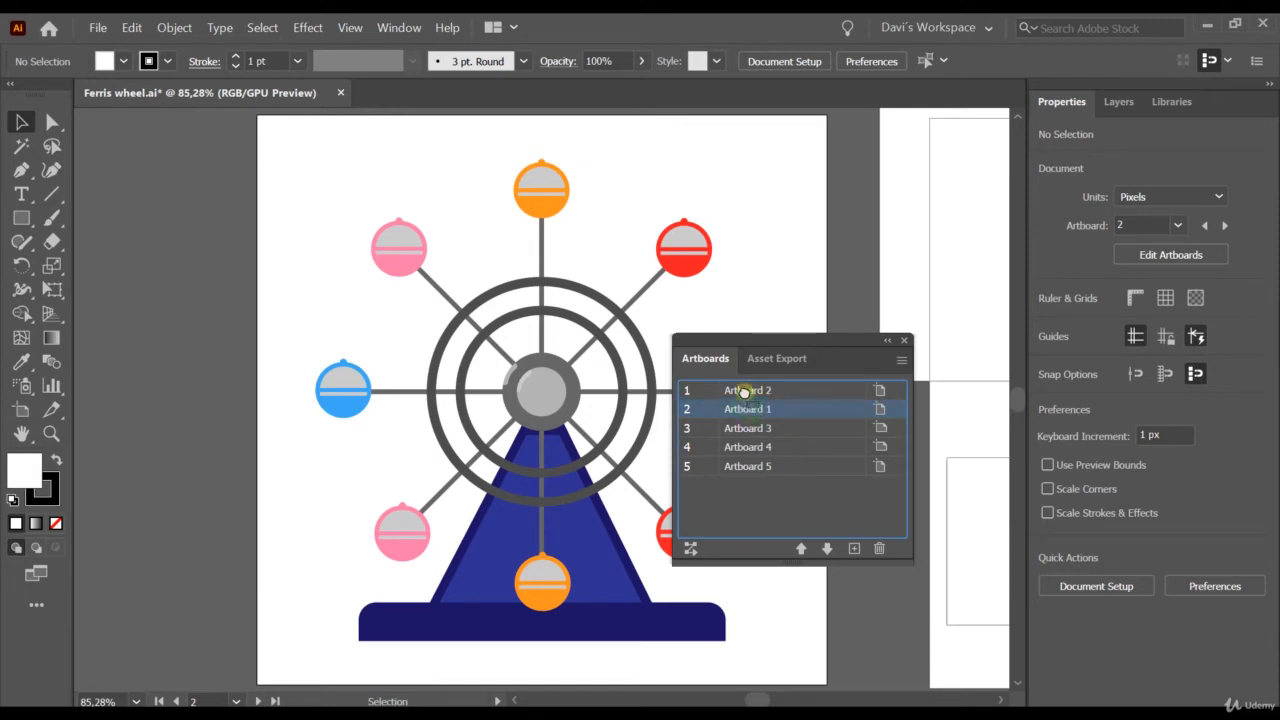
drag(737, 383, 742, 384)
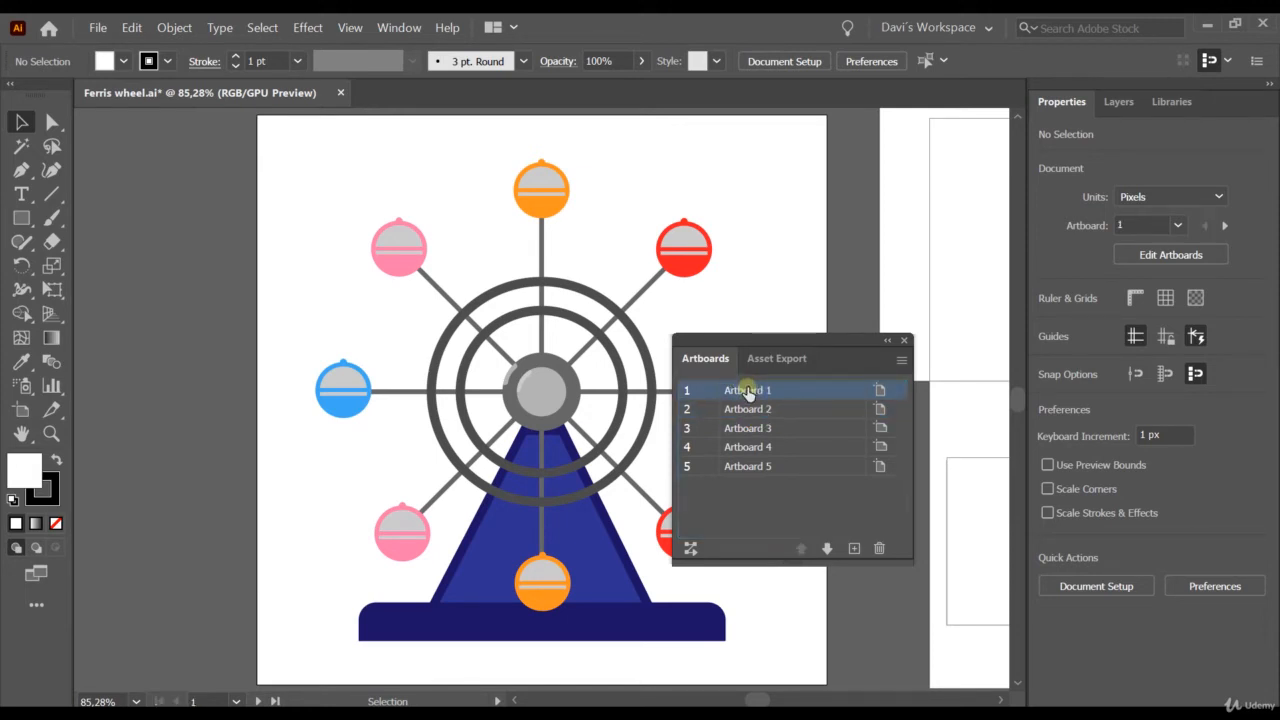
Bring Artboard 5 into view from the artboard list, and set the zoom level to 50%.
double_click(742, 467)
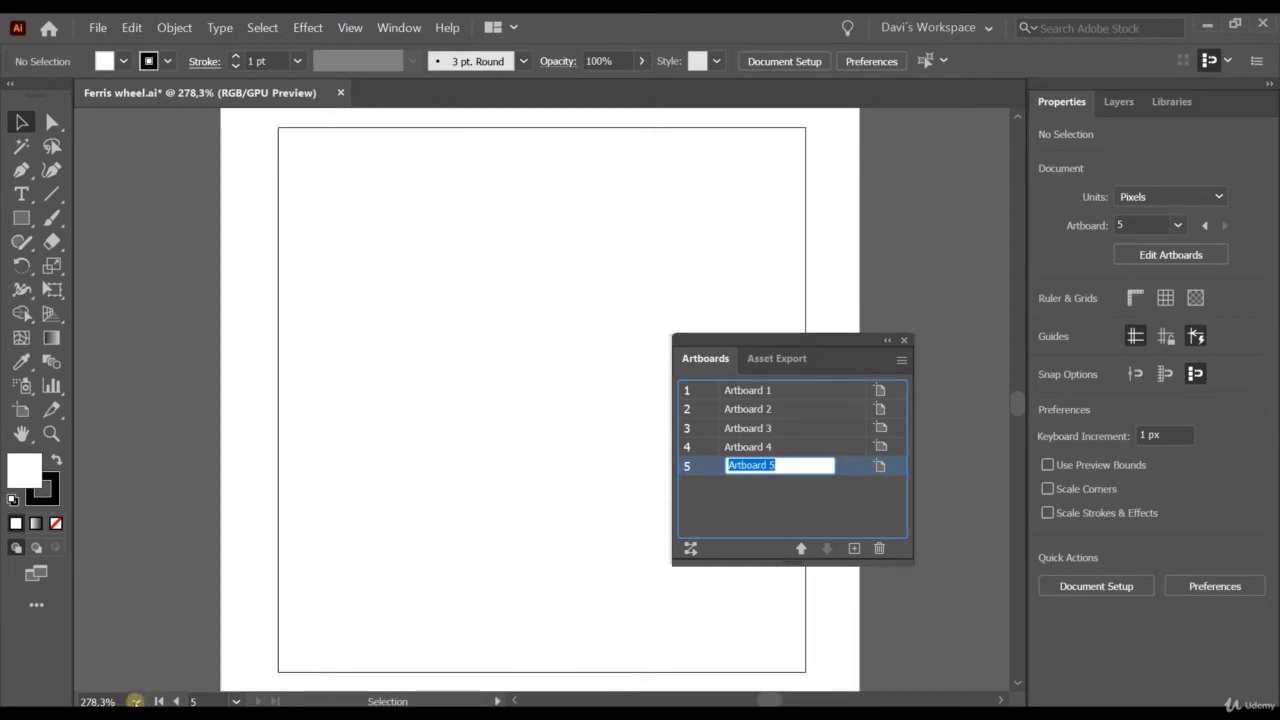
click(135, 701)
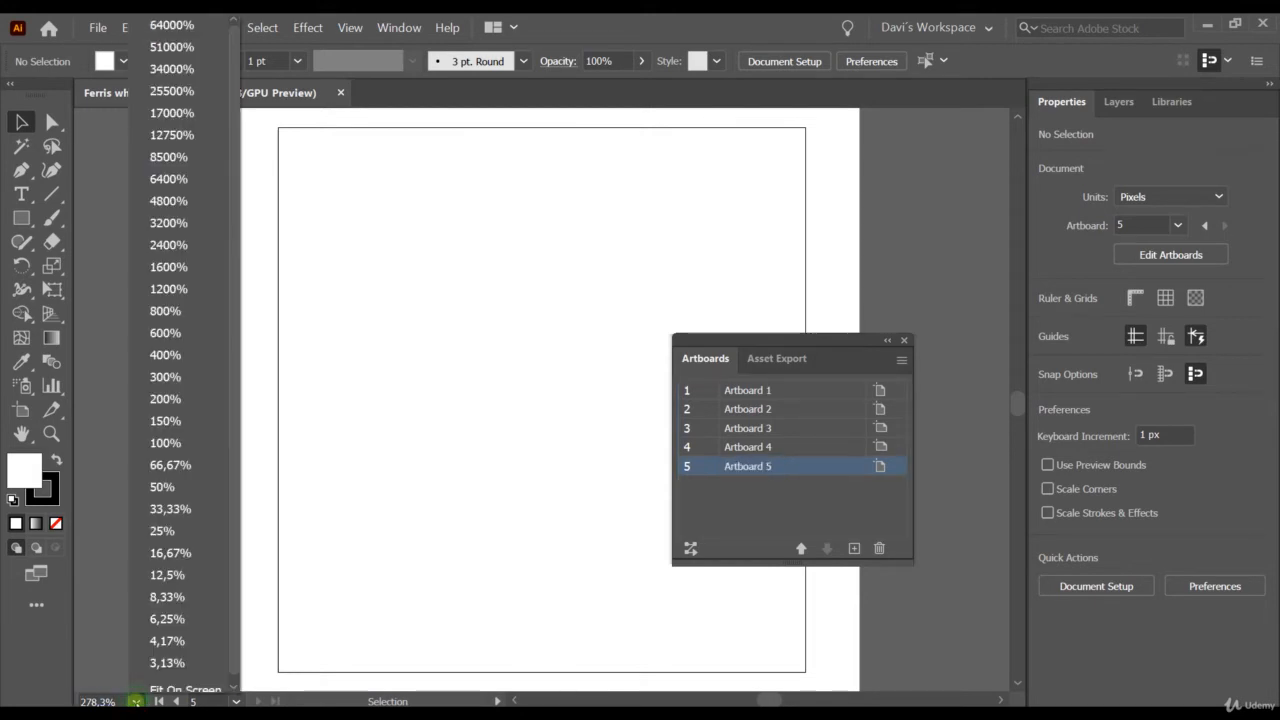
click(188, 488)
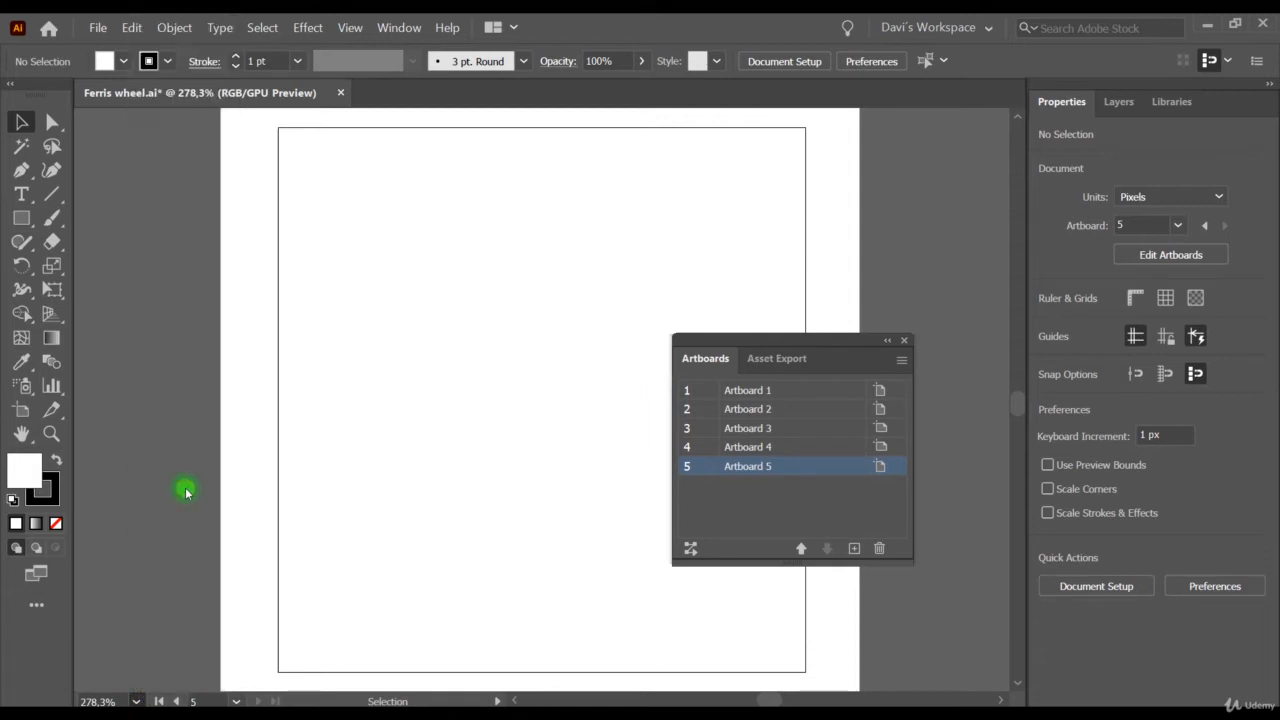
Rearrange all artboards in a grid by row with 2 columns and 20 px spacing, moving the artwork with them.
drag(840, 345, 907, 417)
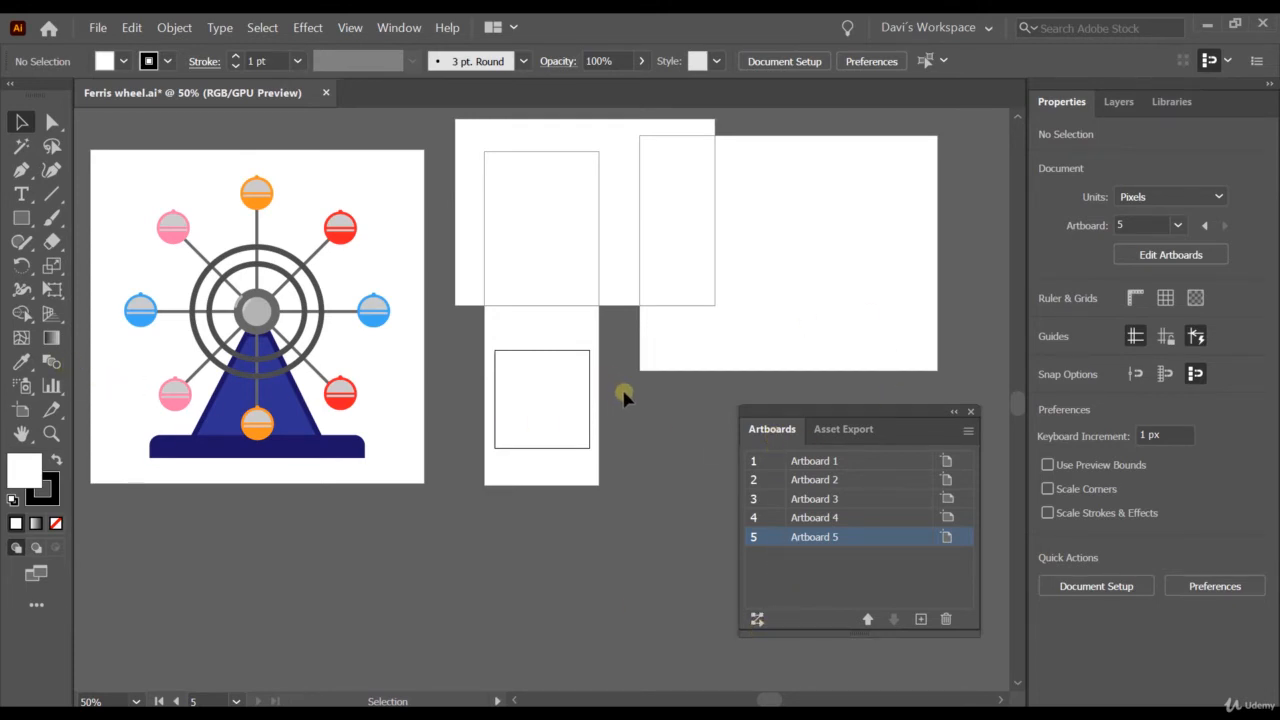
click(757, 620)
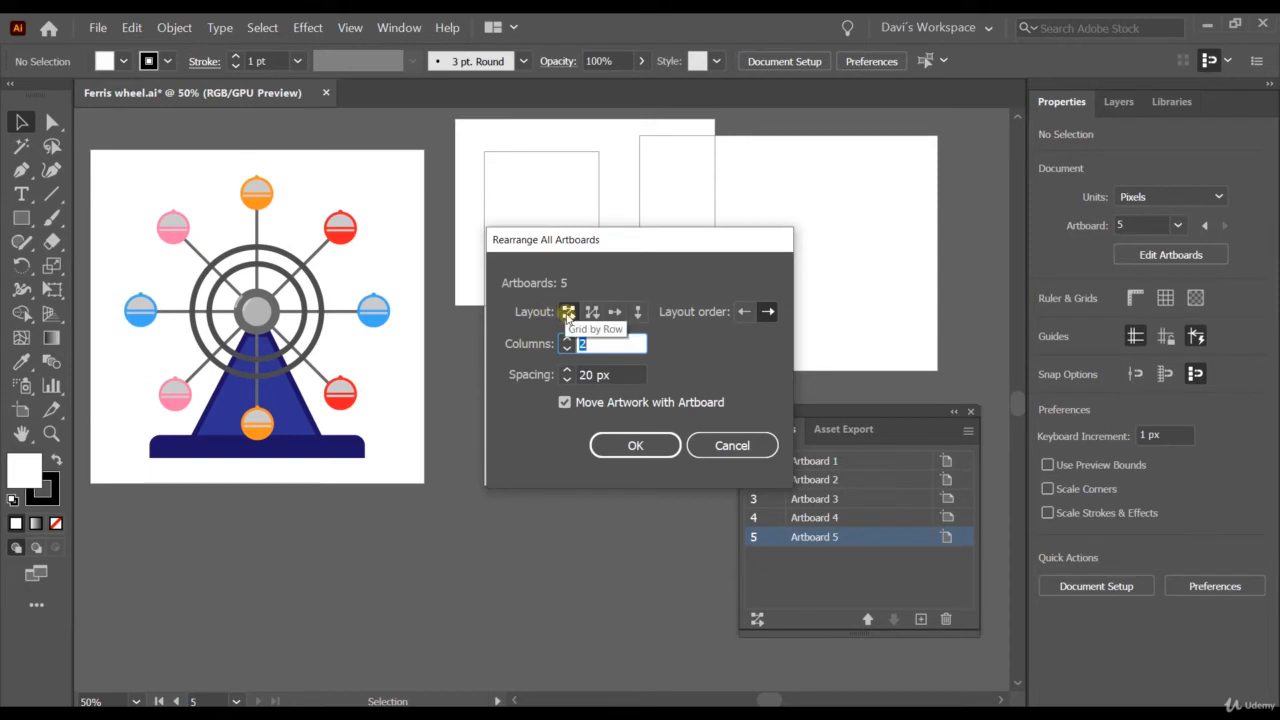
click(620, 448)
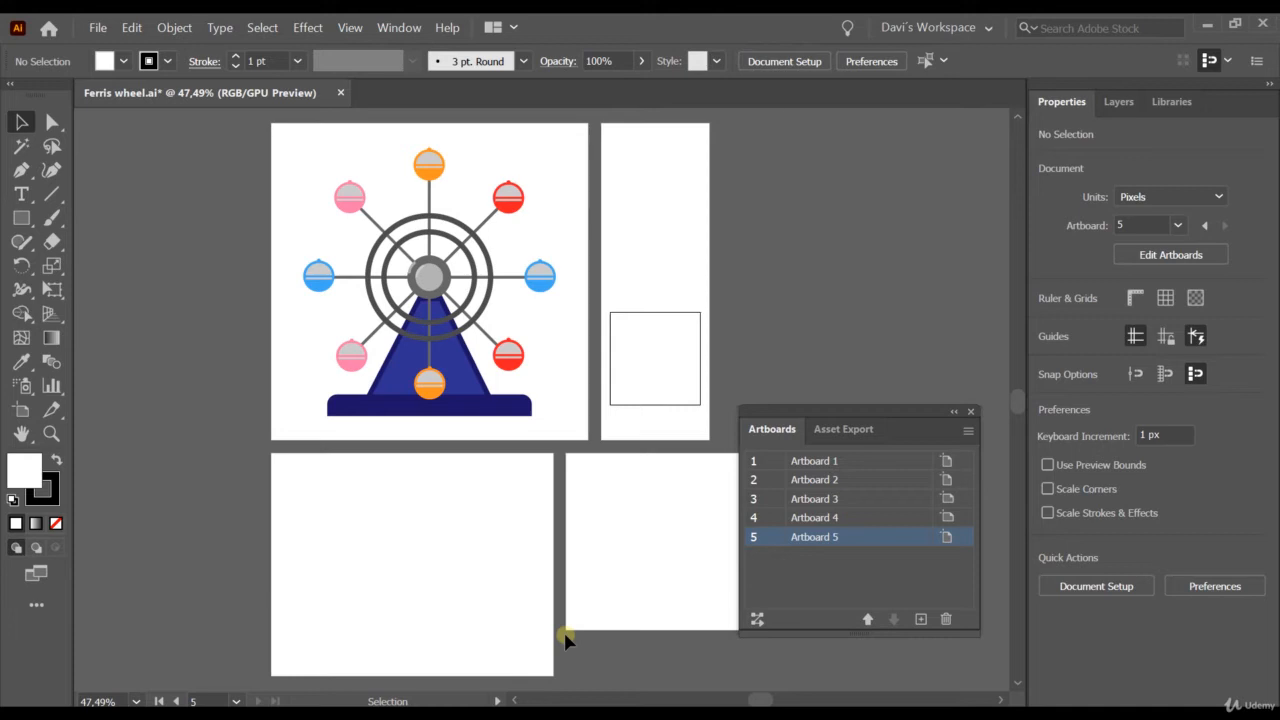
Rearrange all artboards into a single horizontal row with 20 px spacing.
click(757, 620)
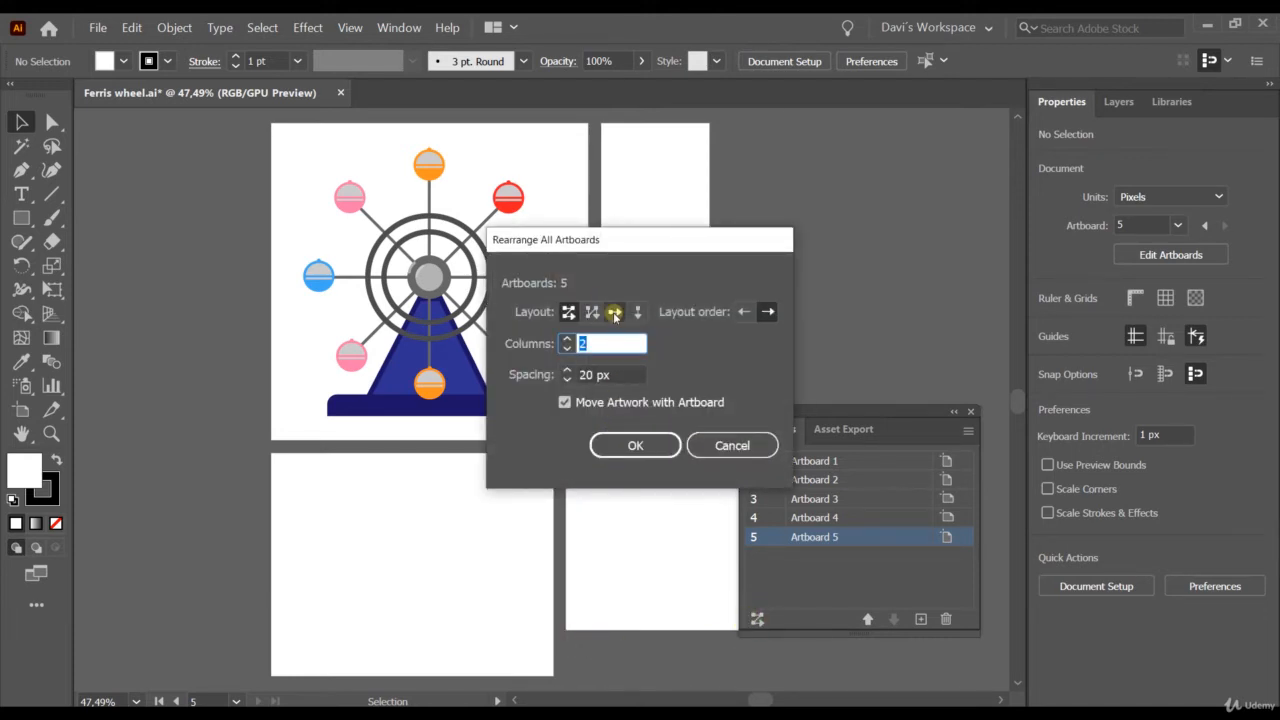
click(614, 312)
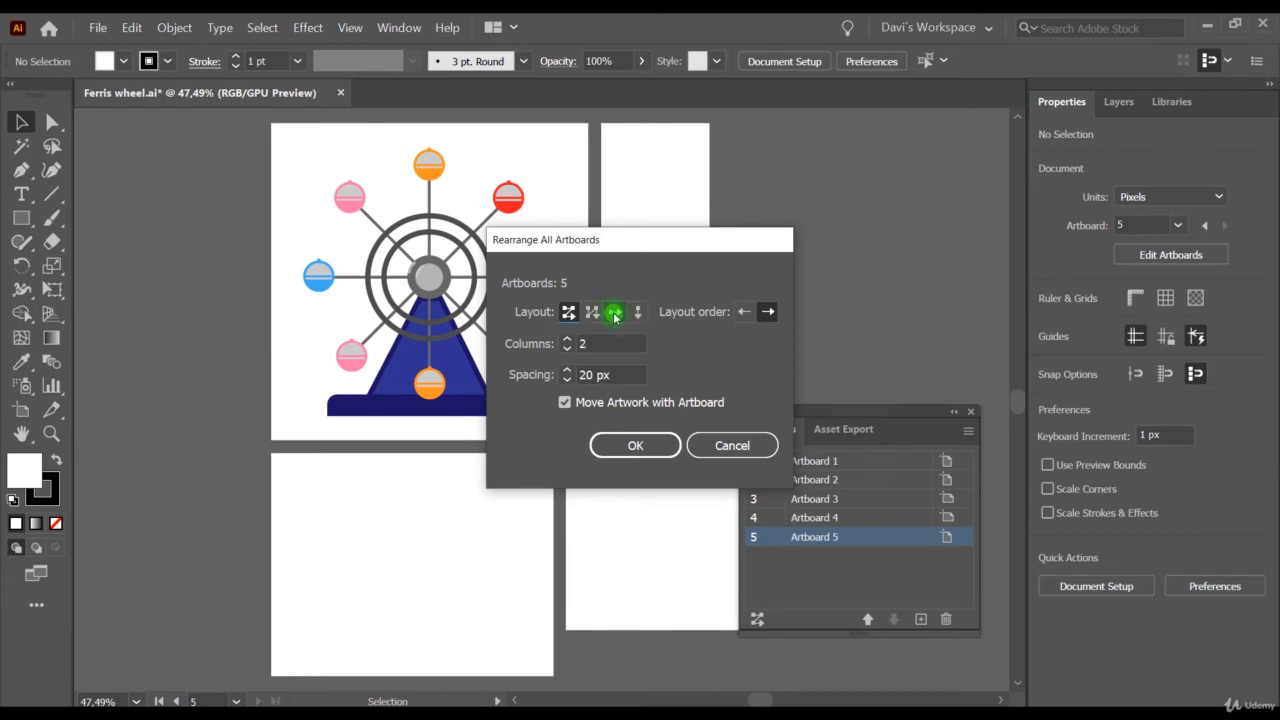
click(620, 447)
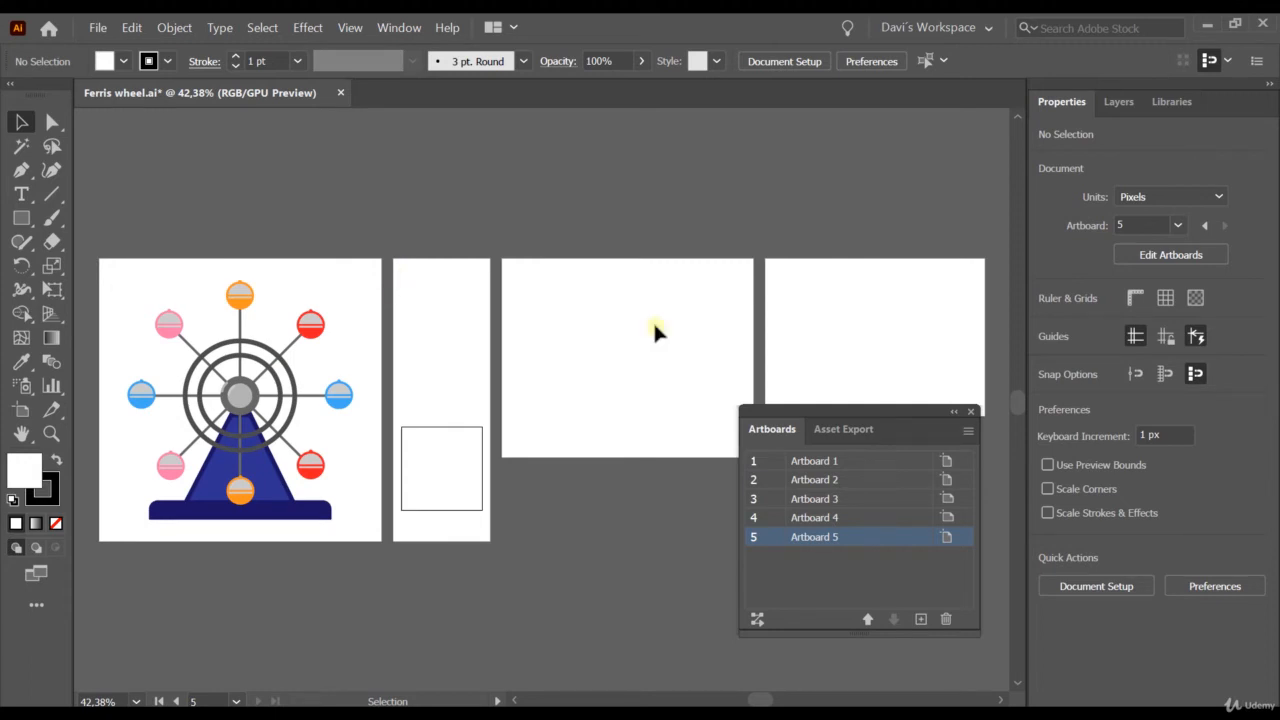
Rearrange the row of artboards again with the spacing between them set to 100 px.
click(757, 619)
text(100)
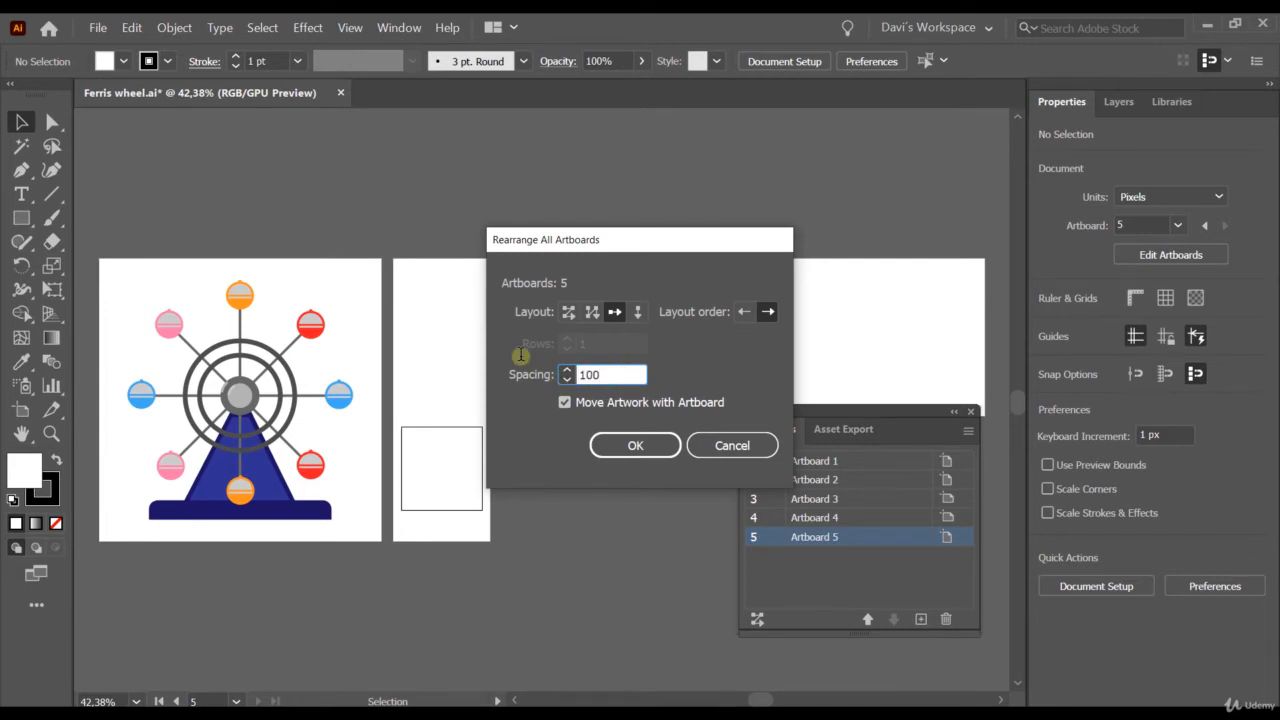
click(632, 444)
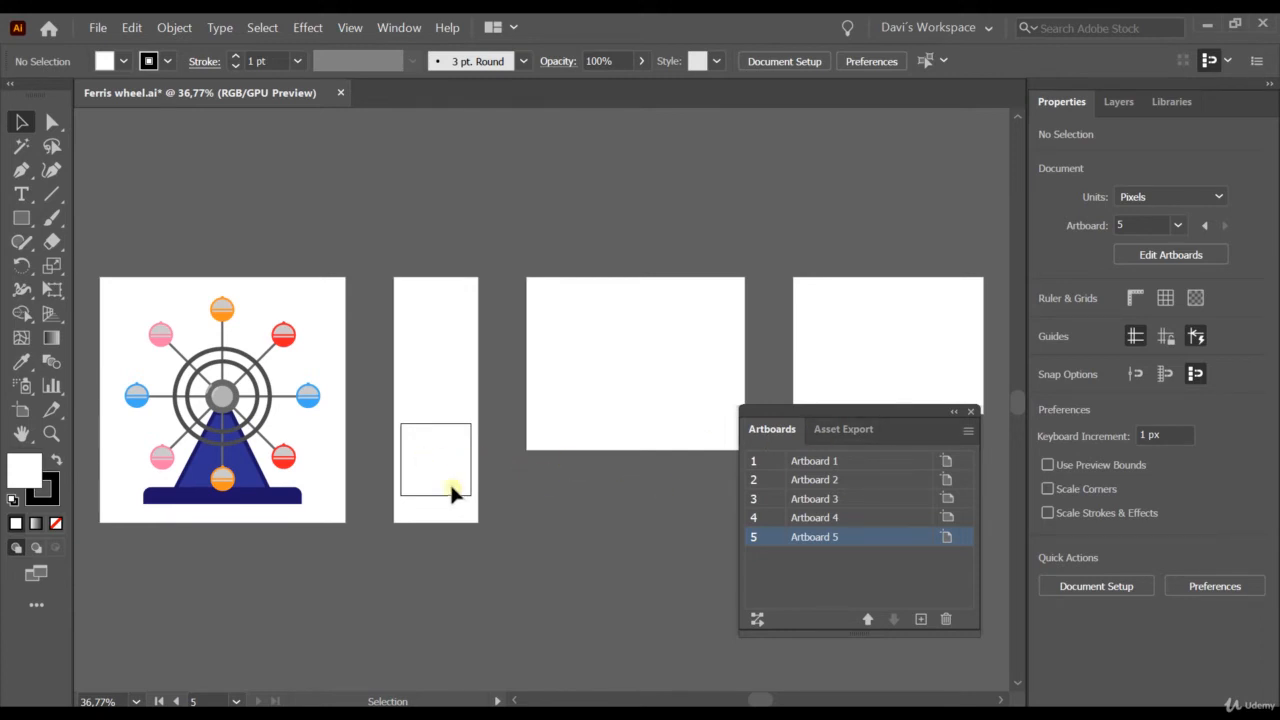
Move Artboard 5 out of Artboard 2 to about X 425.5 px, Y 572 px, and rearrange all artboards in a row with 100 px spacing.
double_click(835, 535)
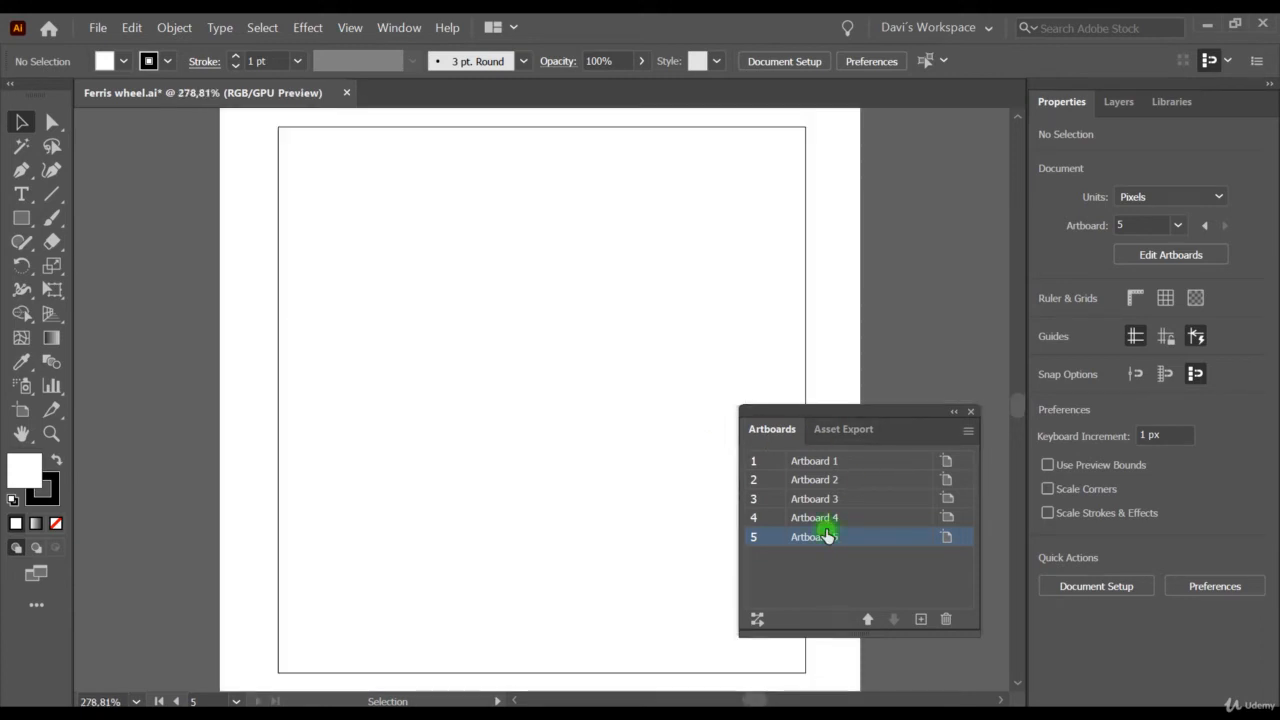
click(136, 701)
click(170, 508)
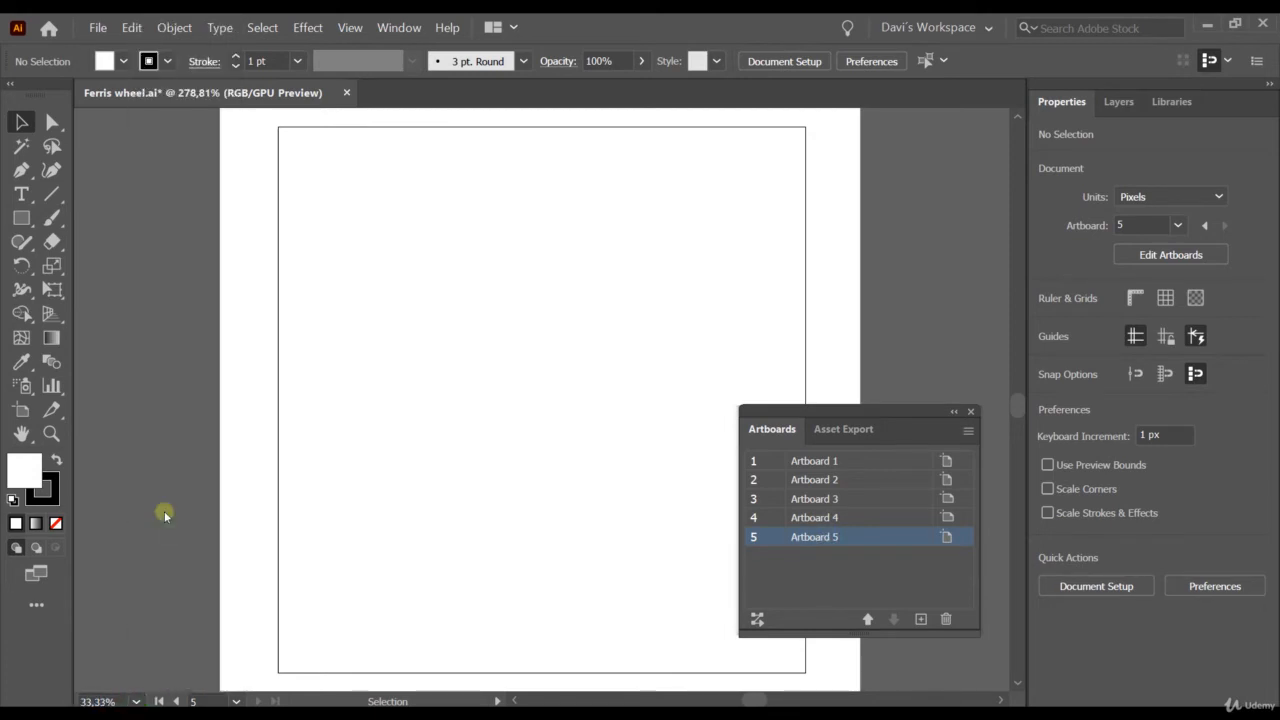
click(21, 409)
click(523, 373)
drag(523, 373, 650, 426)
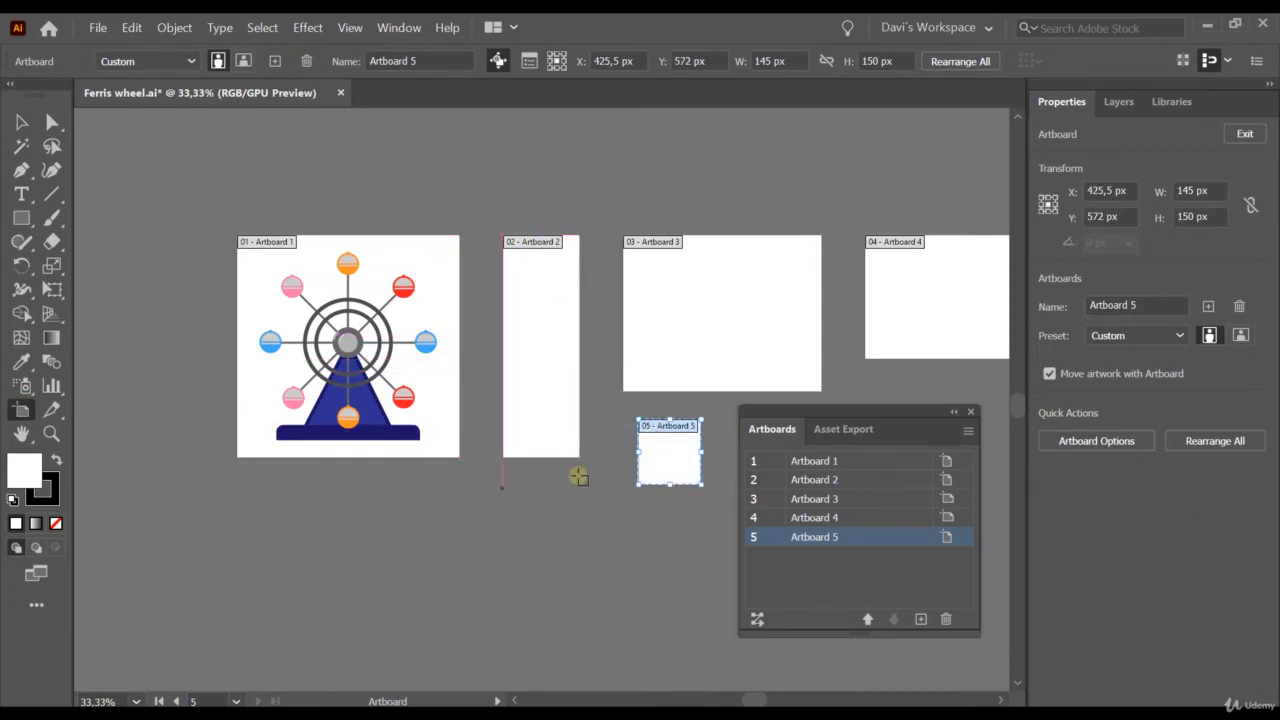
click(758, 620)
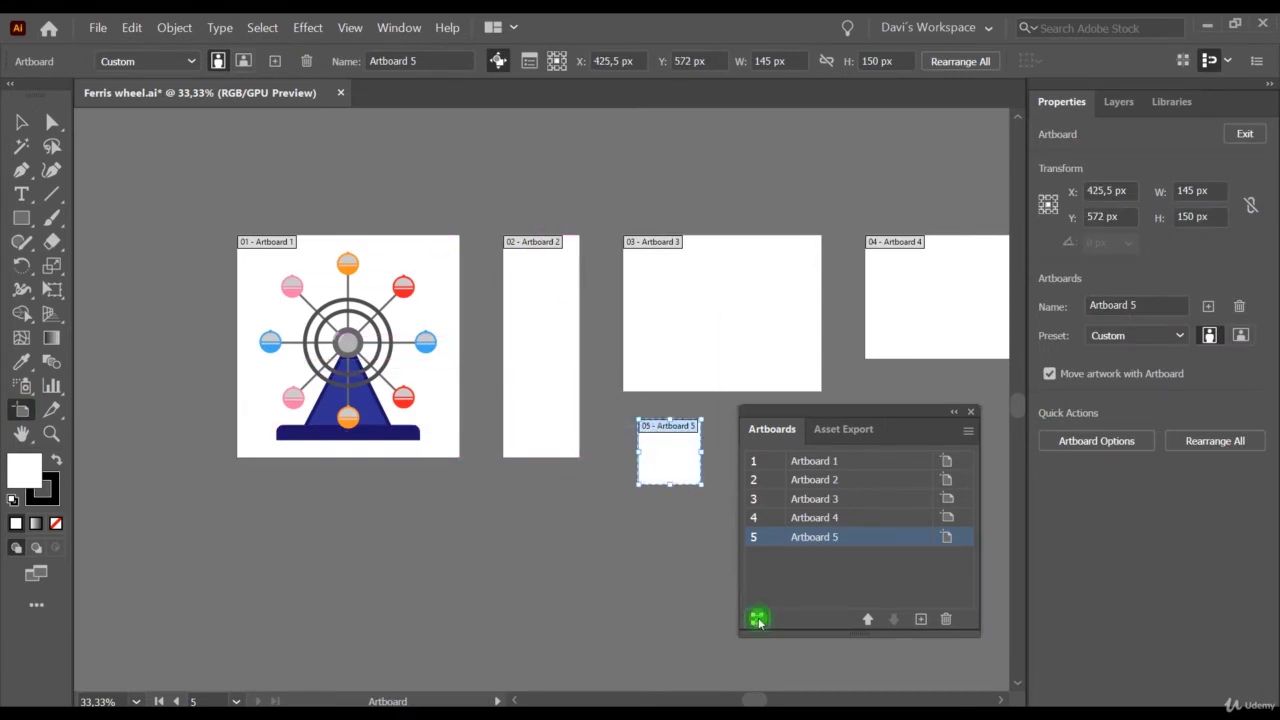
click(641, 447)
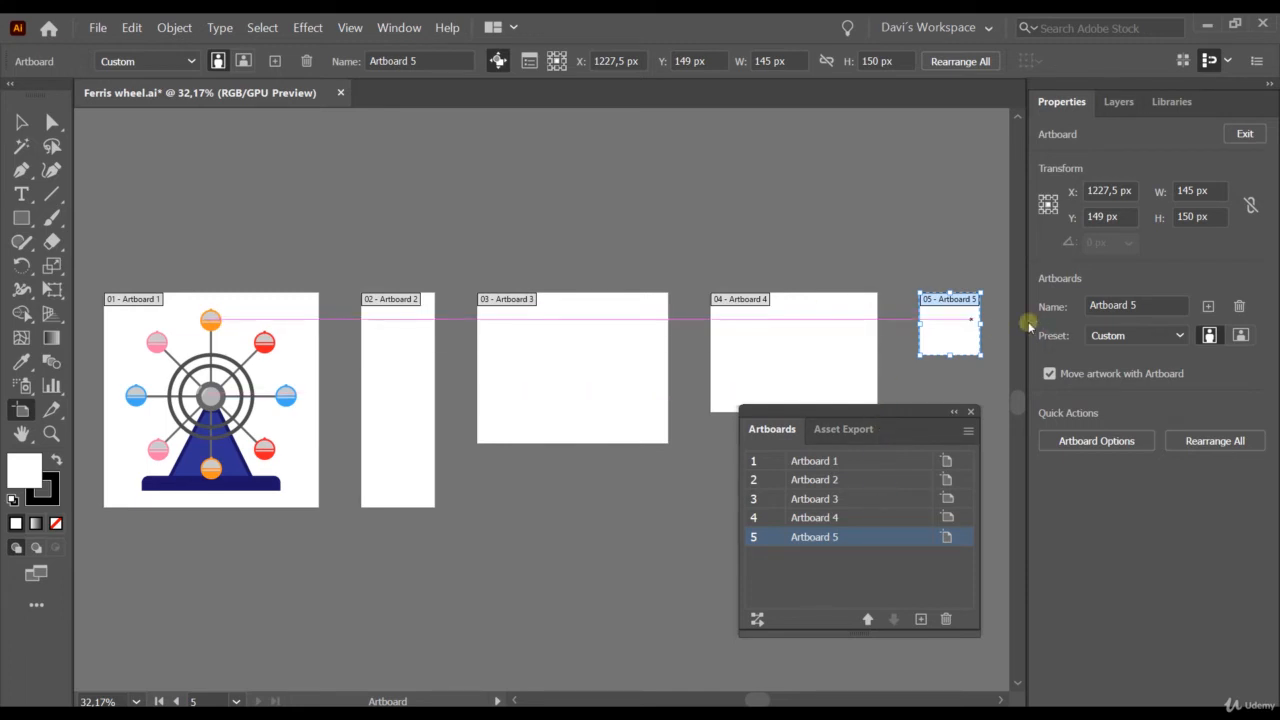
Delete Artboard 5 and add a new artboard after Artboard 4.
click(945, 620)
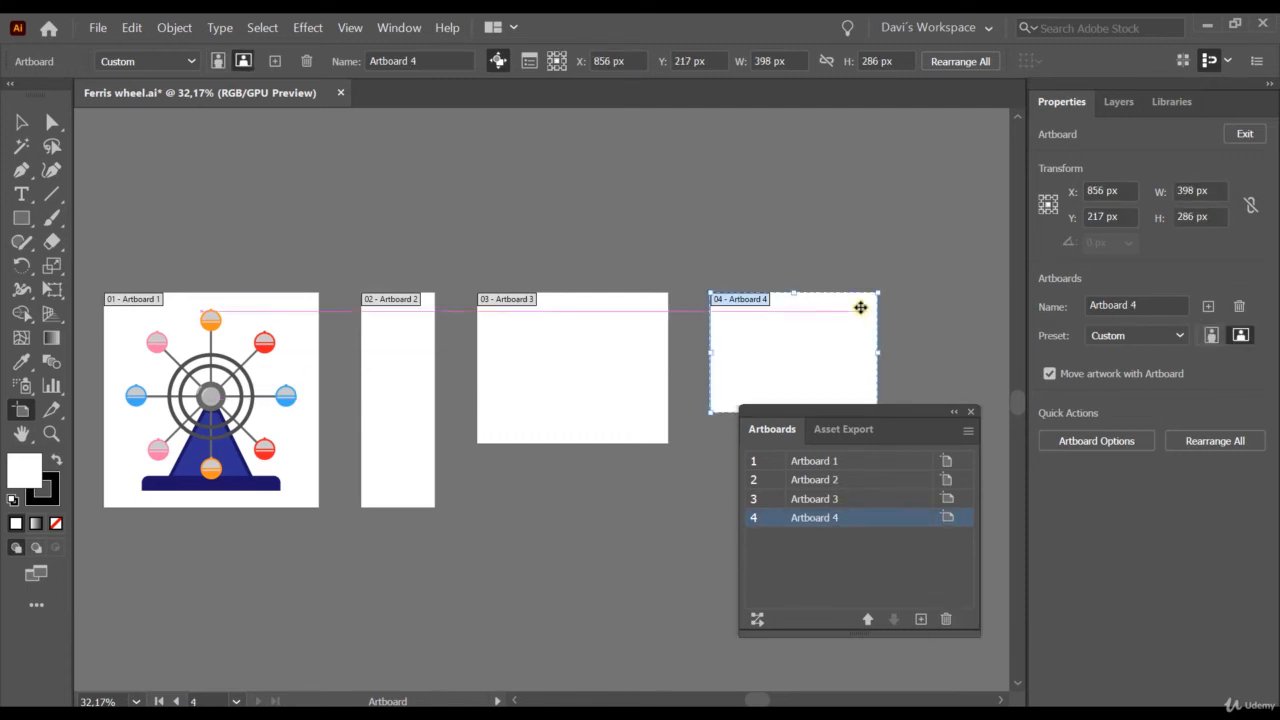
click(922, 620)
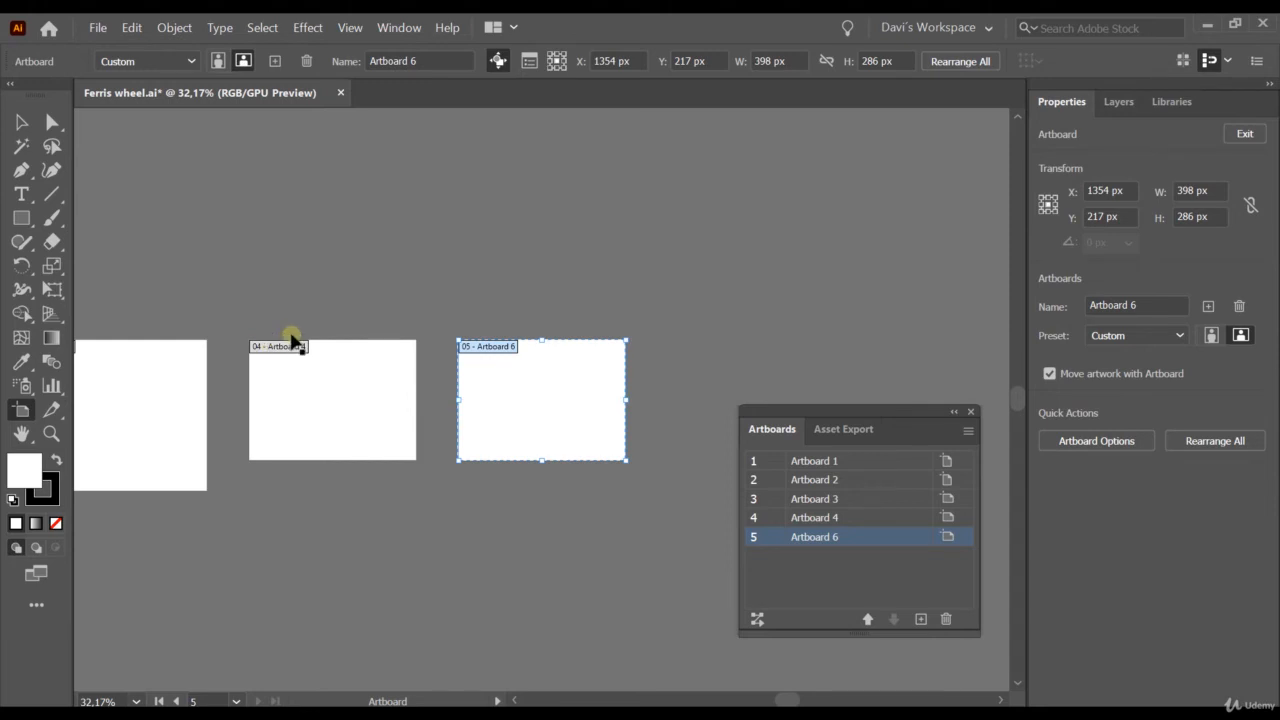
Set the new artboard's preset to A4 with portrait orientation in its options.
double_click(484, 345)
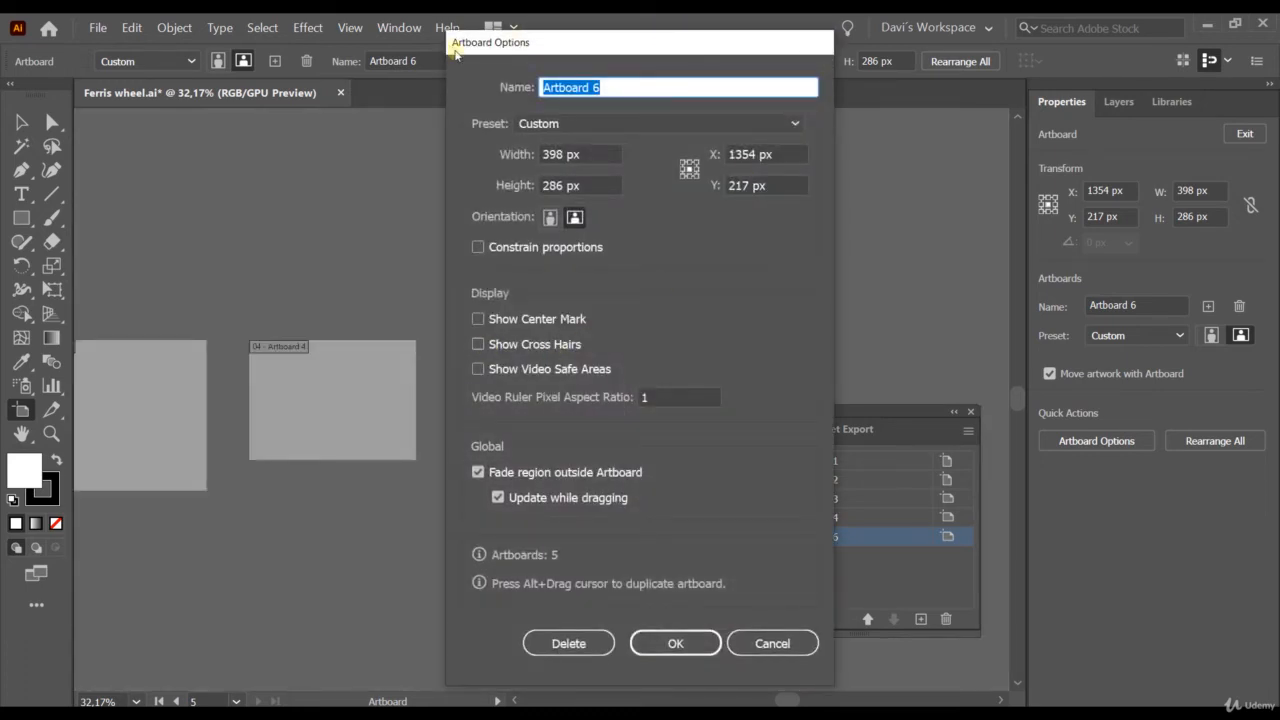
click(608, 124)
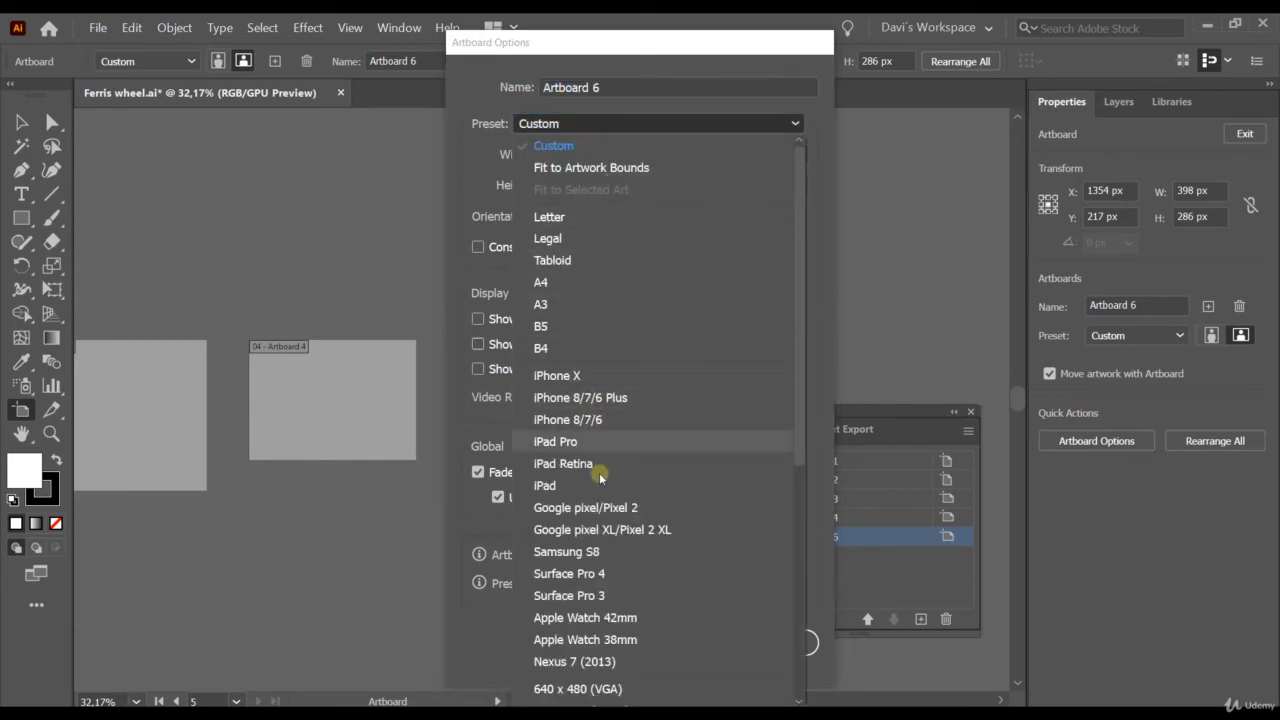
click(598, 123)
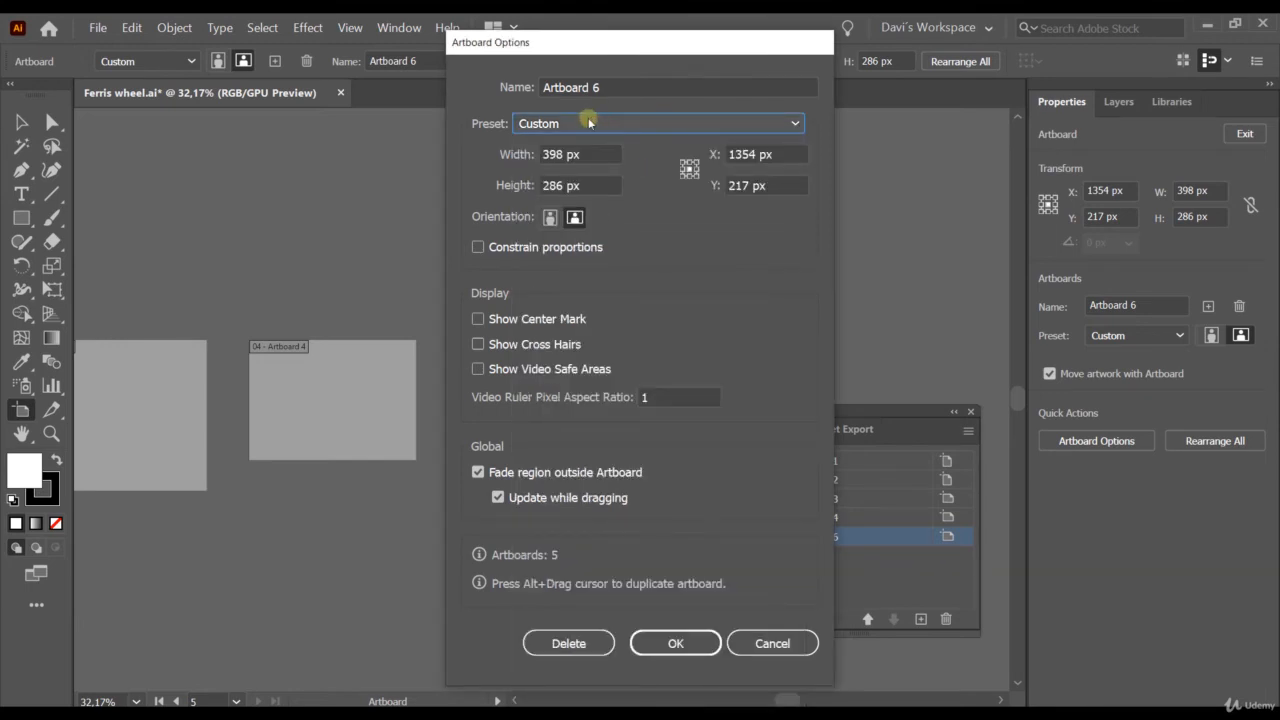
click(589, 123)
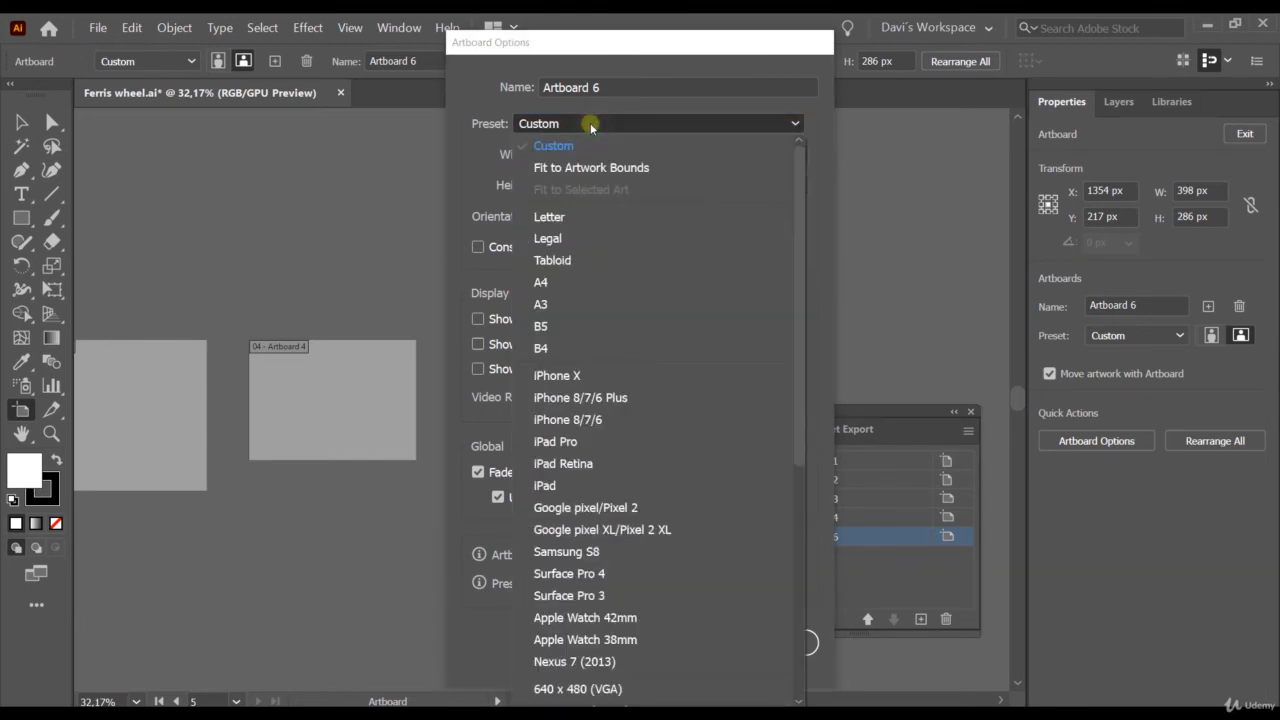
click(585, 283)
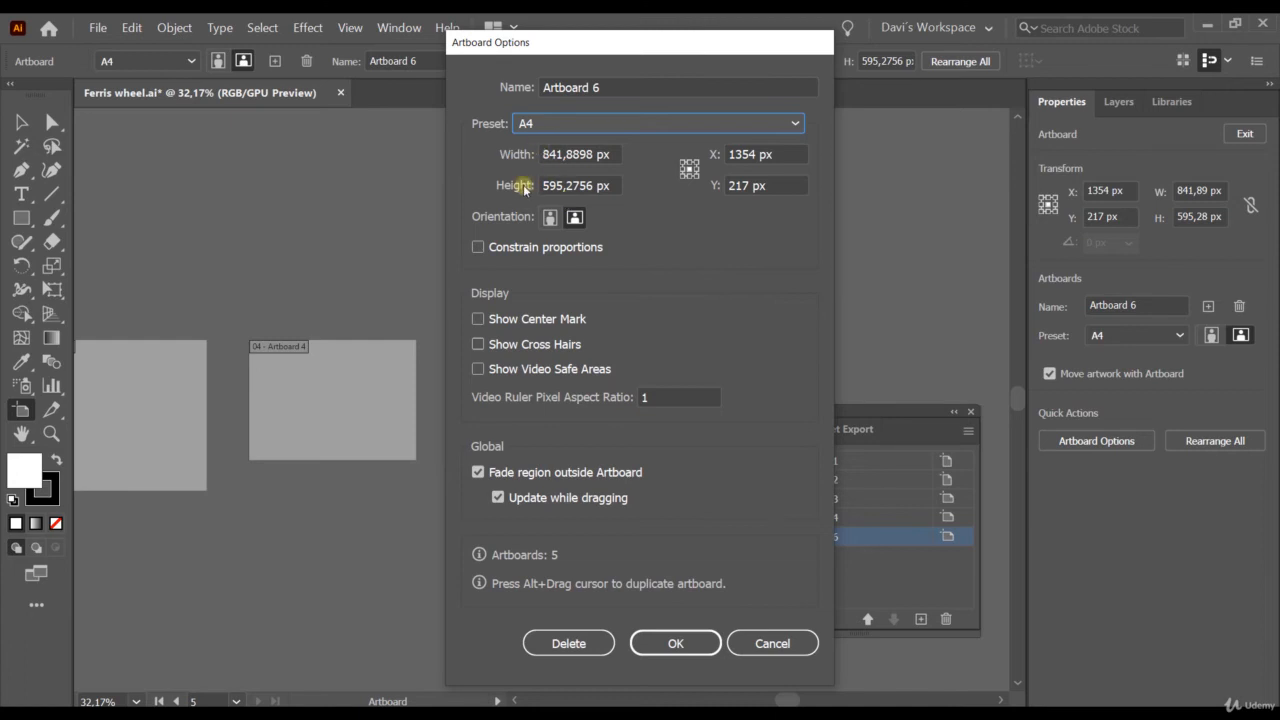
key(Tab)
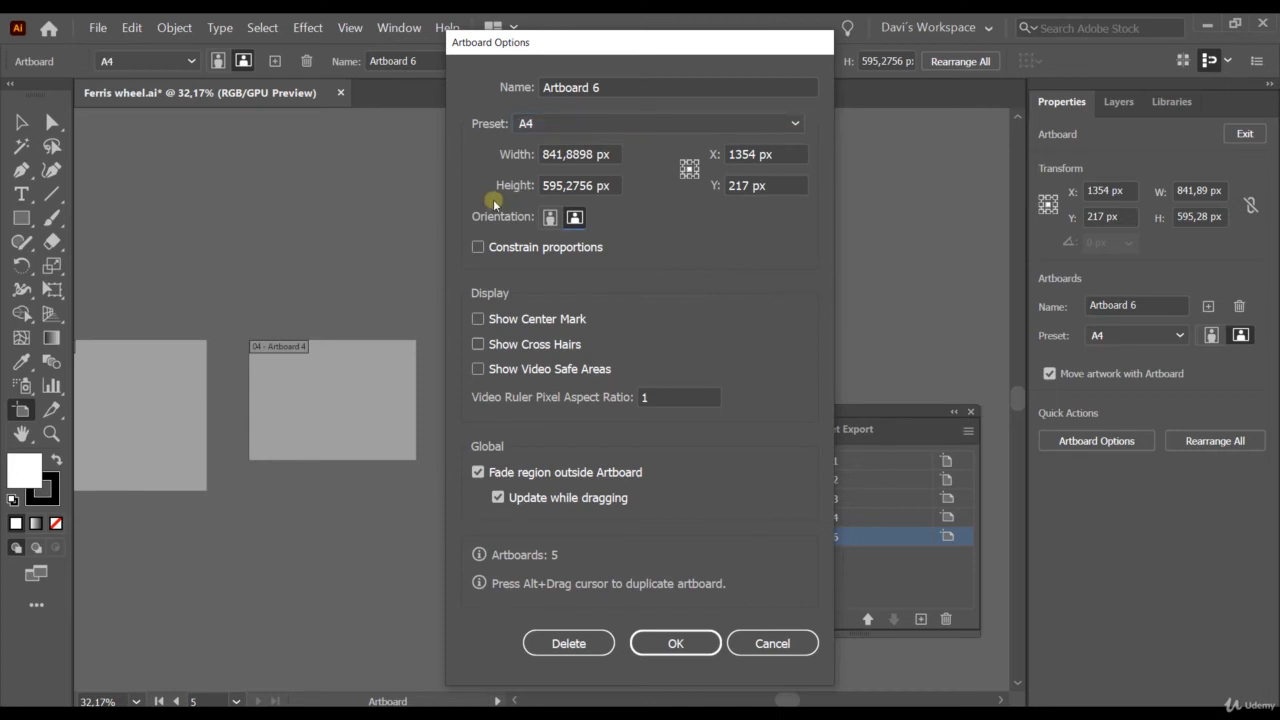
click(549, 217)
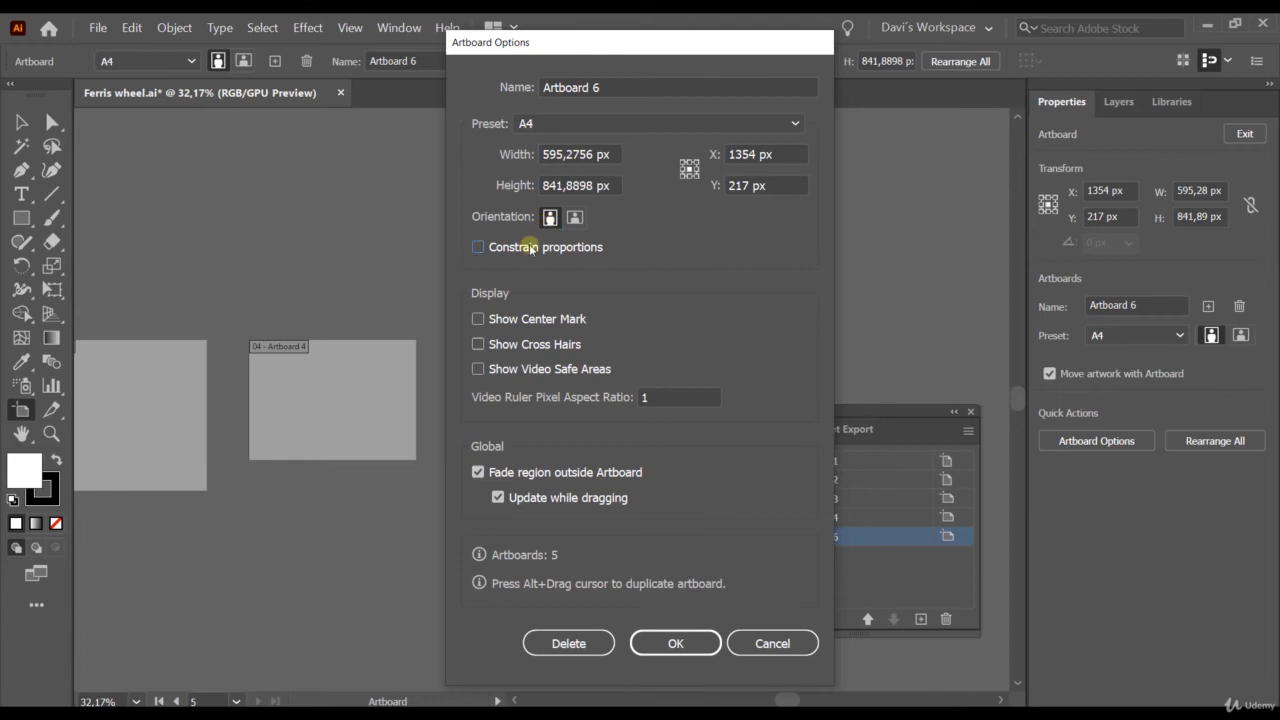
Constrain the proportions of Artboard 6 and set its height to 900 px.
click(478, 248)
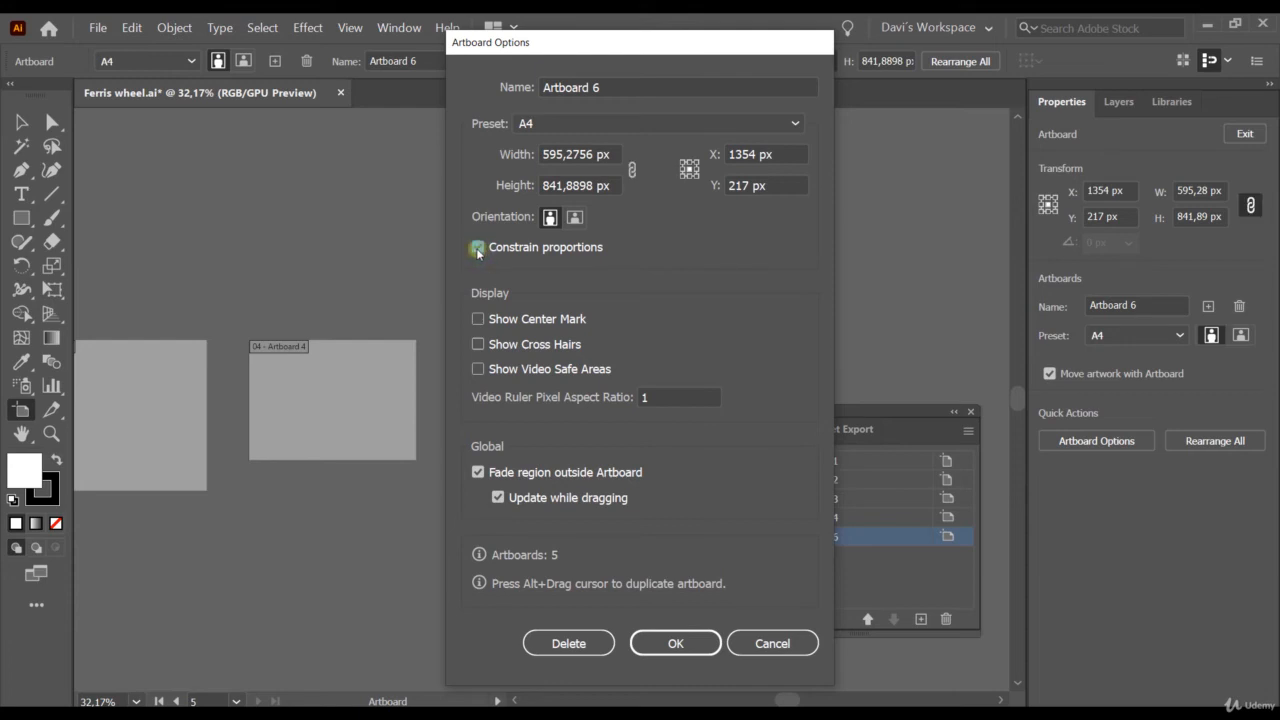
click(477, 248)
click(477, 248)
click(615, 186)
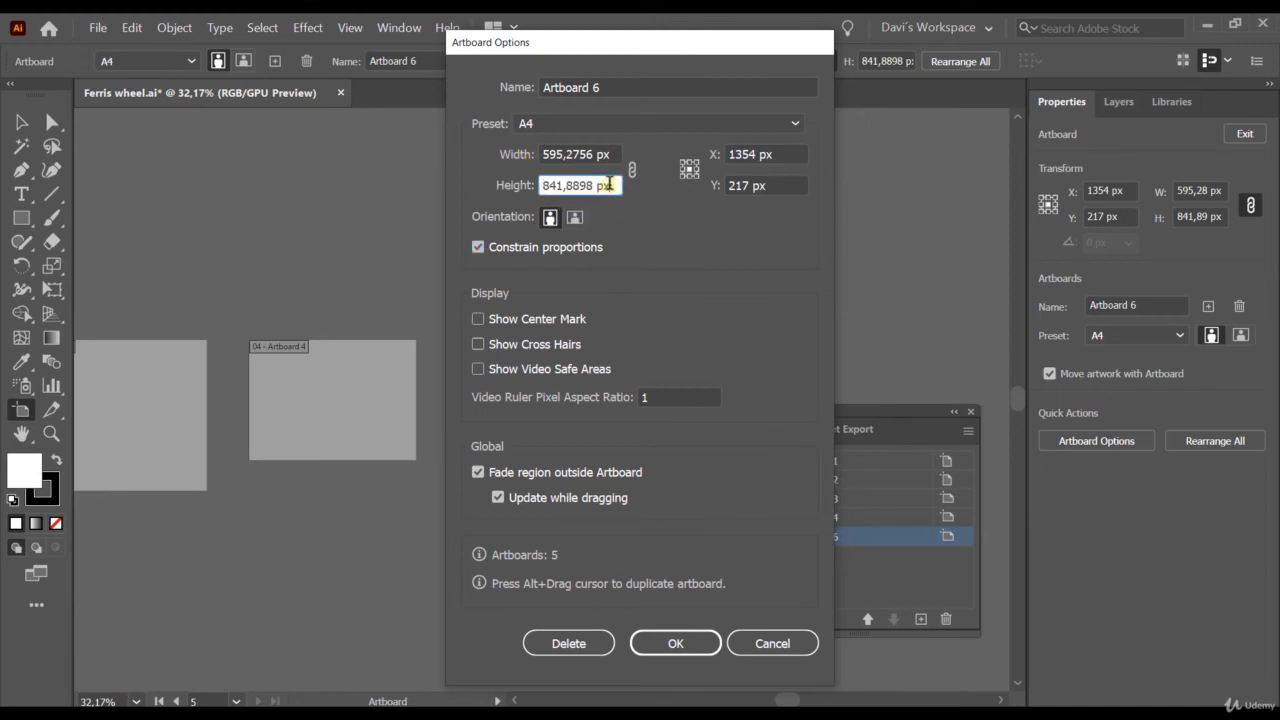
text(900)
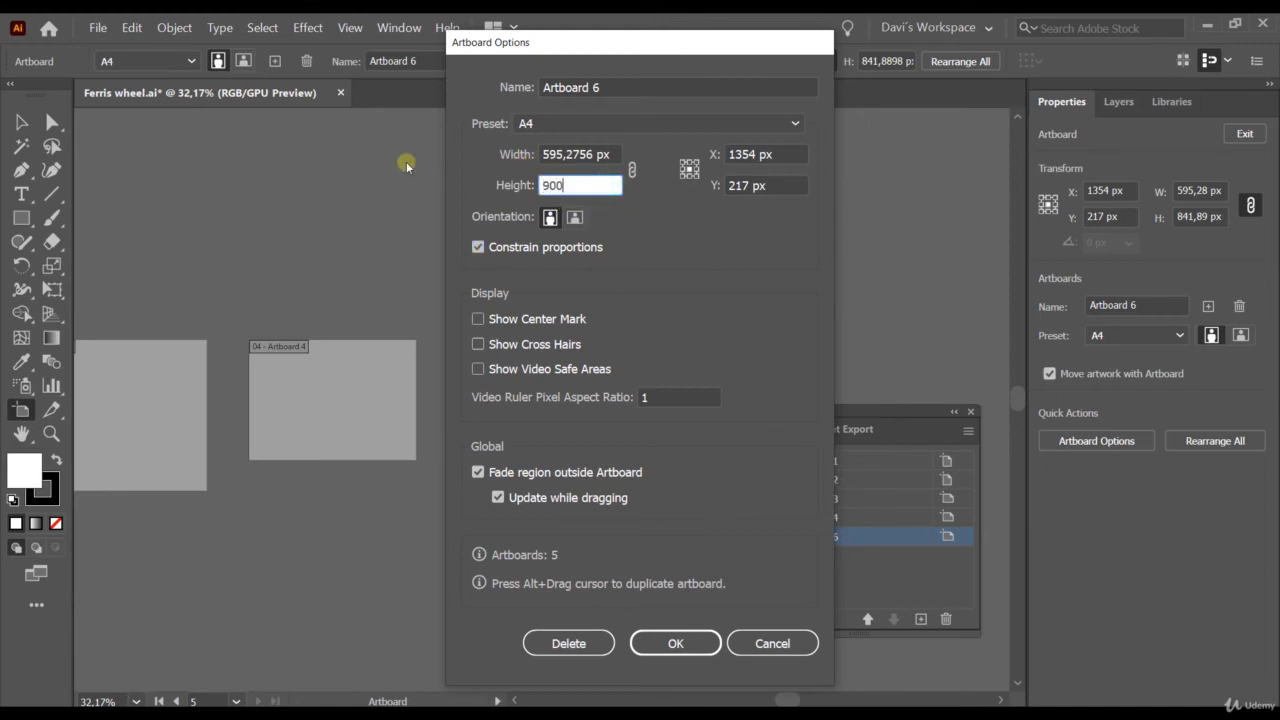
key(Tab)
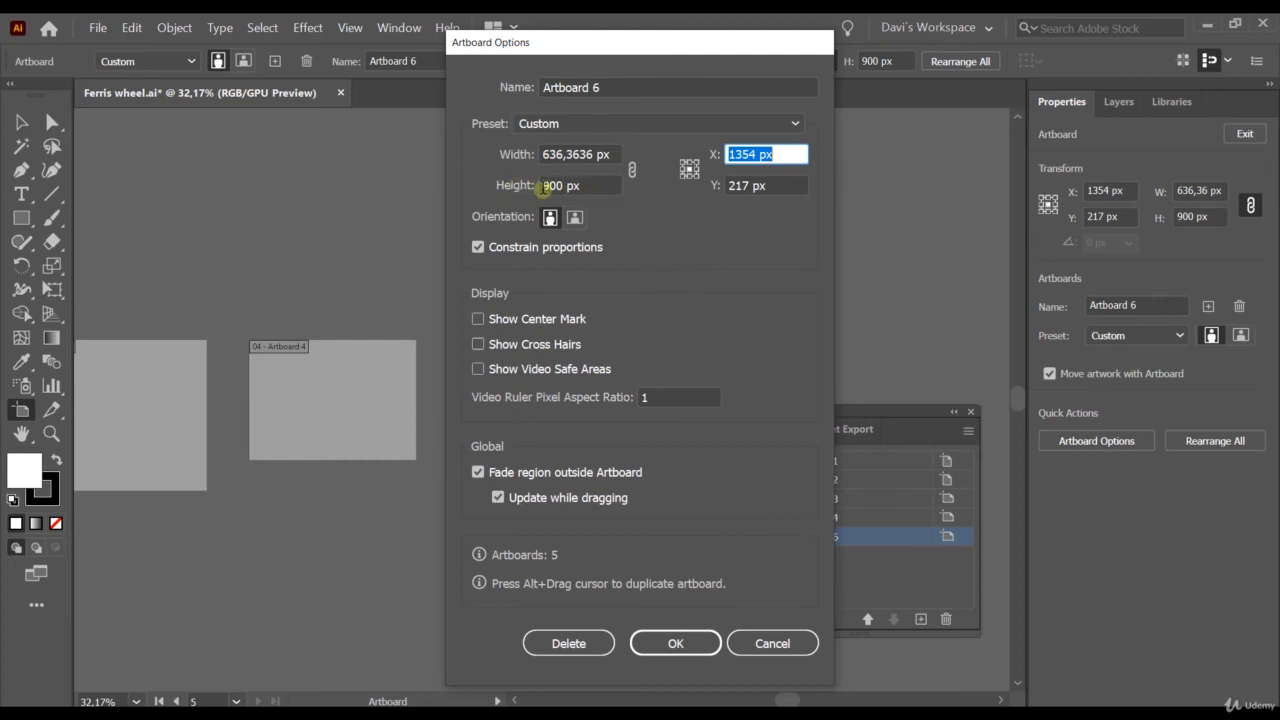
Halve Artboard 6's height by entering the division 900 px/2, and apply the artboard options.
click(604, 185)
text(/)
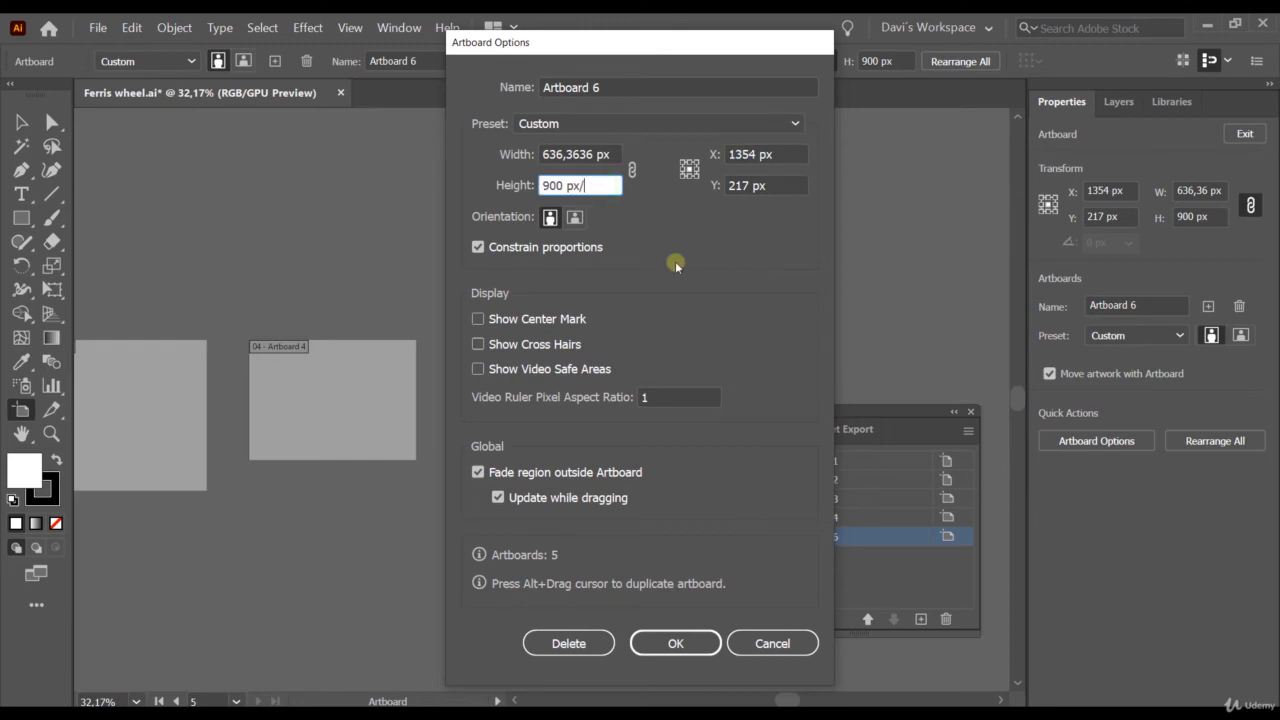
text(2)
key(Return)
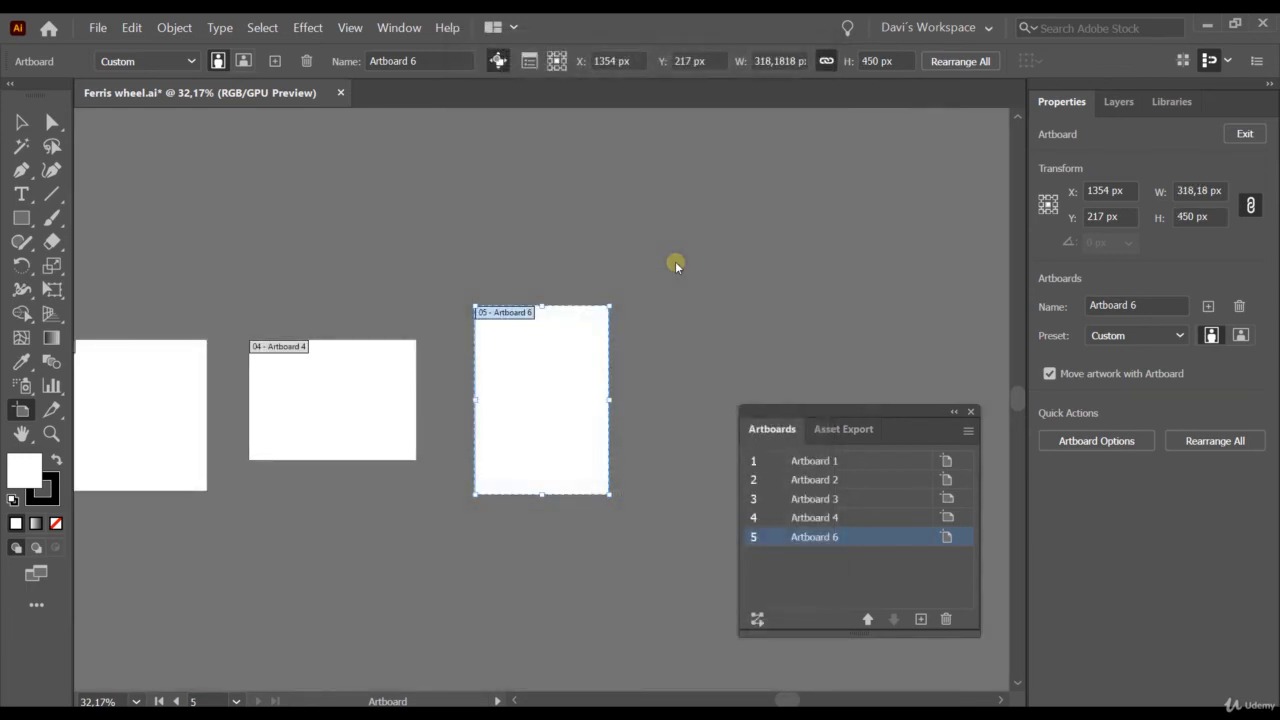
Reopen Artboard 6's options and double its height by multiplying 450 px by 2.
click(504, 312)
double_click(504, 312)
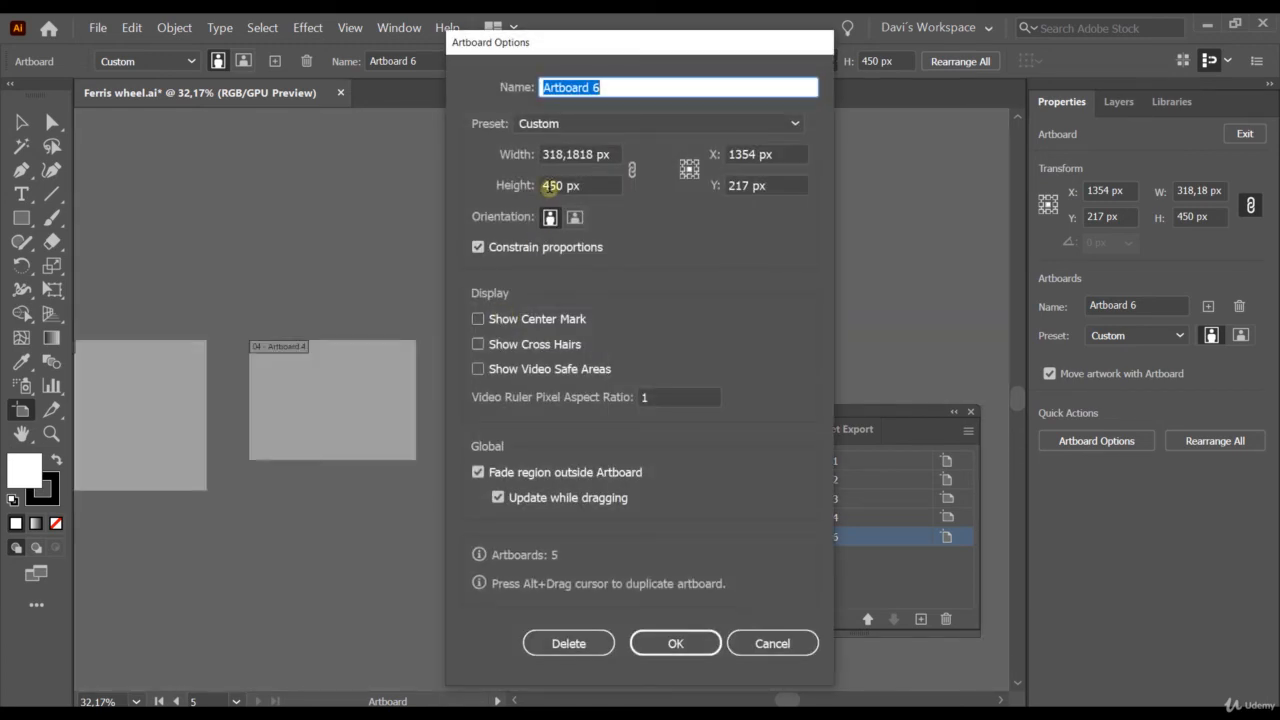
click(588, 185)
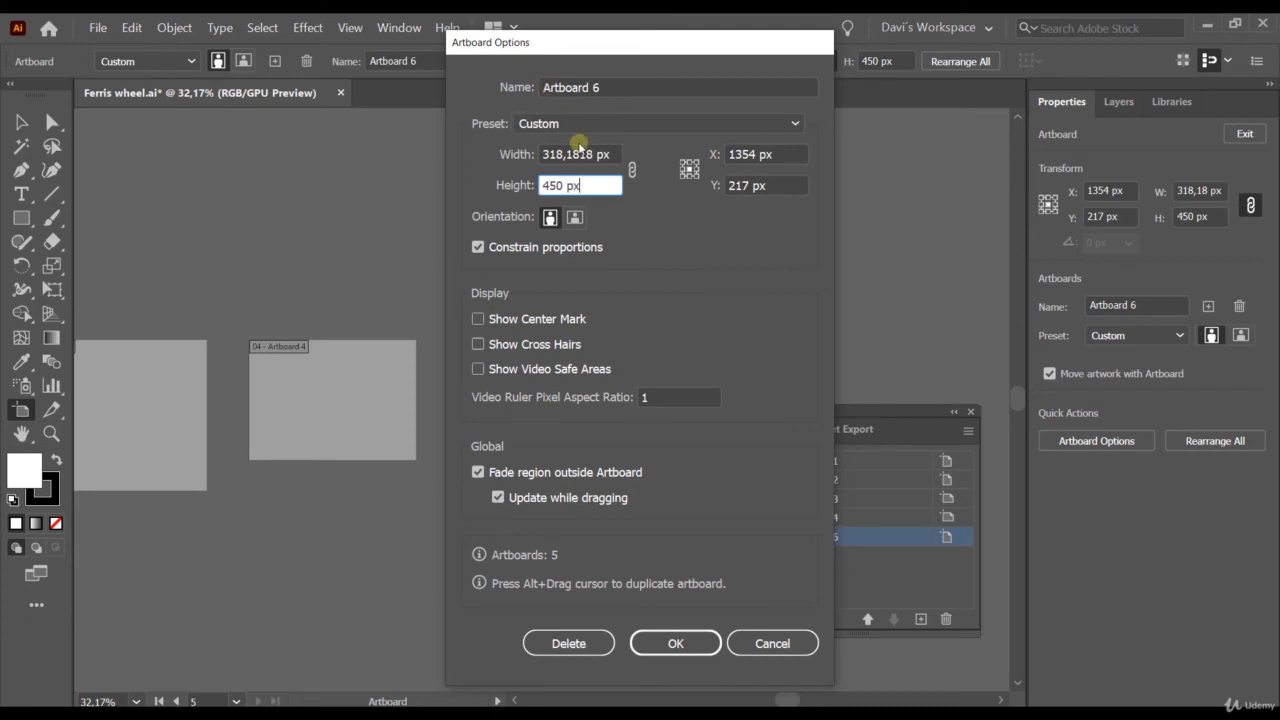
text(*2)
key(Tab)
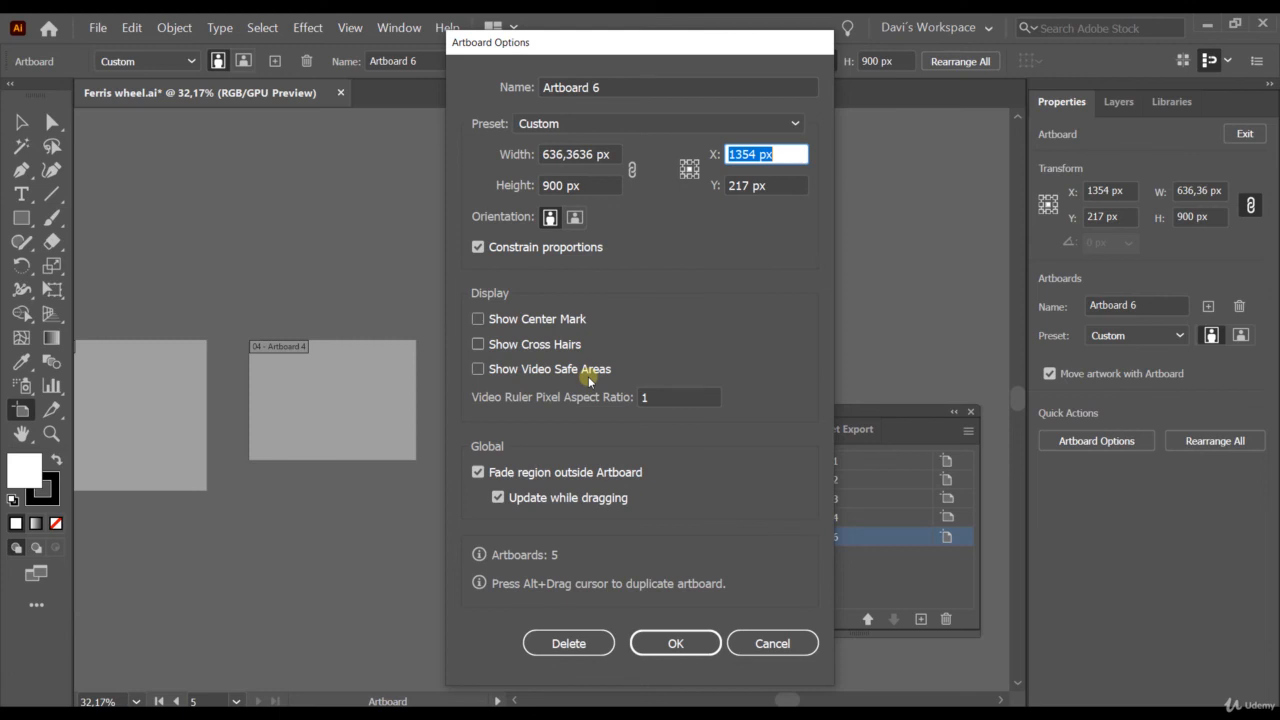
Show the center mark, cross hairs and video safe areas on Artboard 6, and review its options once more.
click(478, 319)
click(479, 344)
click(478, 369)
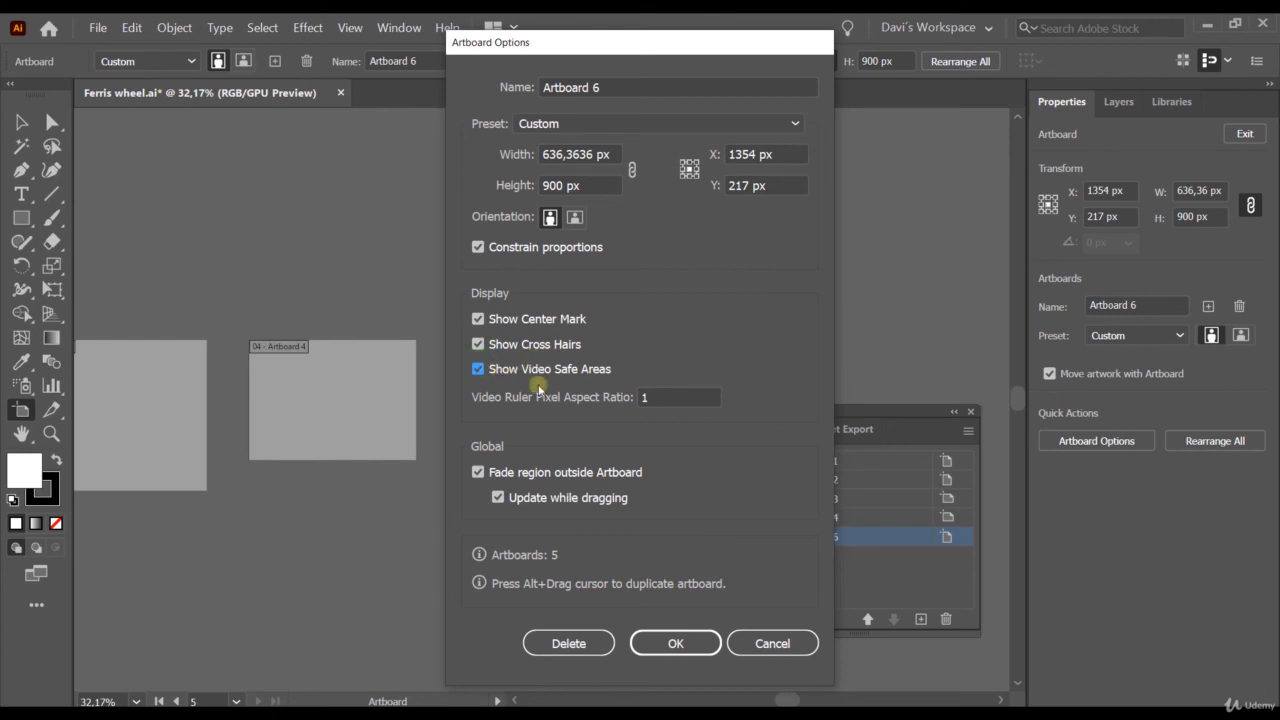
click(660, 643)
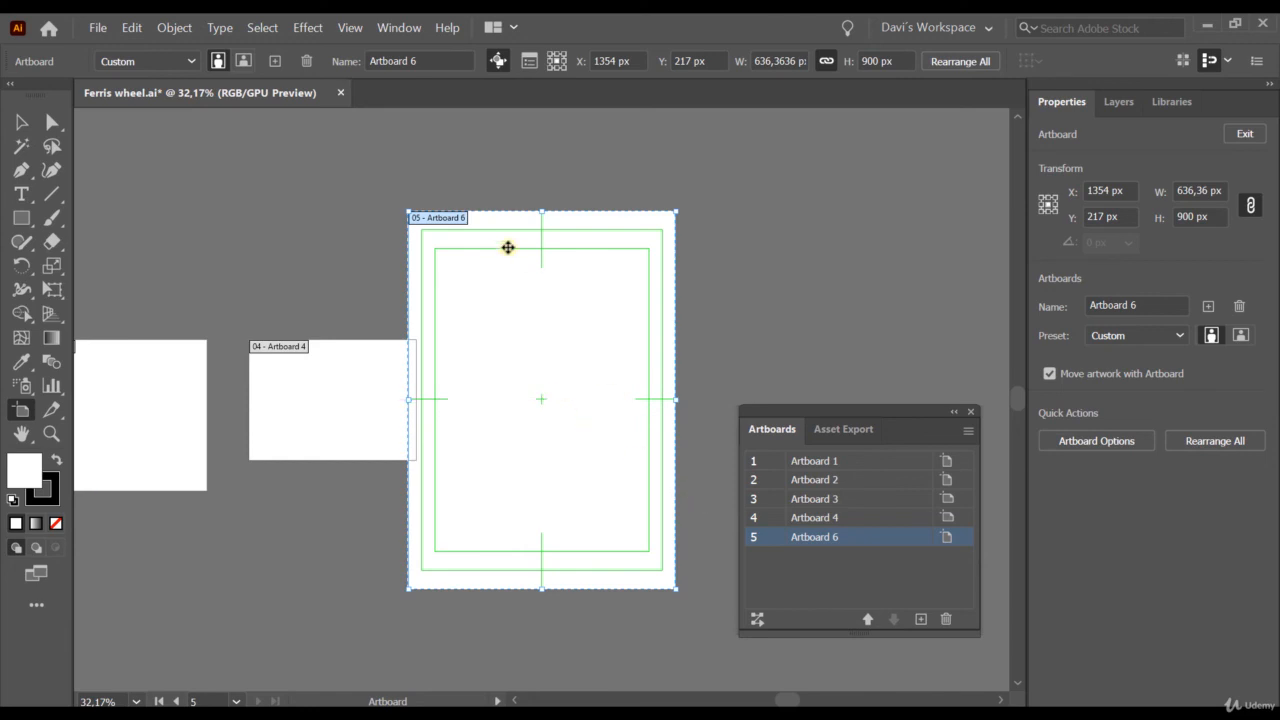
double_click(449, 218)
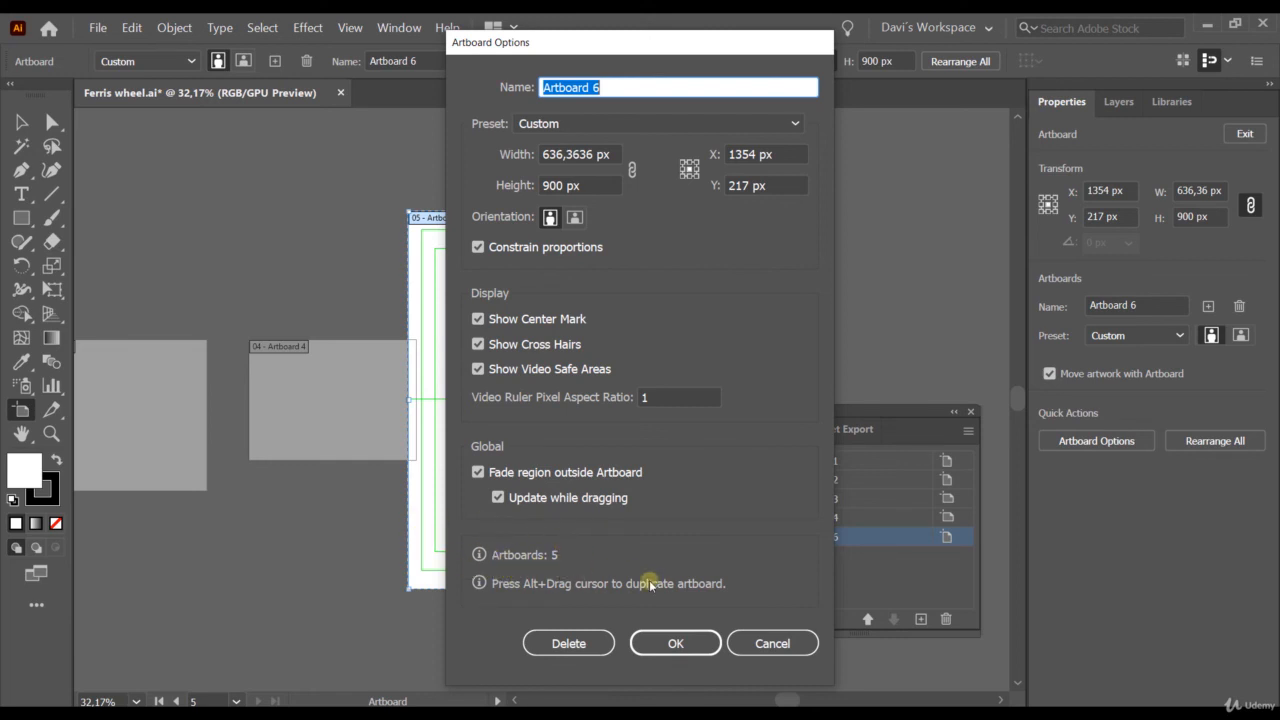
click(678, 645)
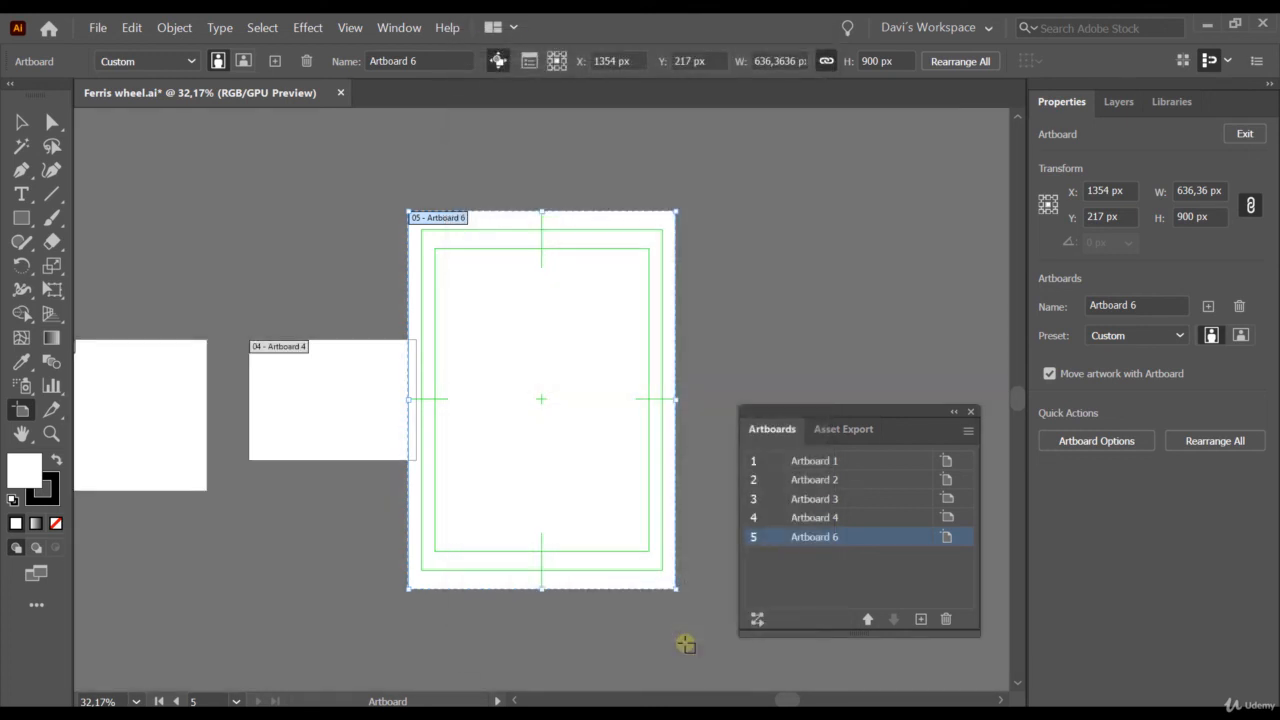
Select Artboard 6, Artboard 4 and Artboard 3 together and delete all three from the document.
click(888, 352)
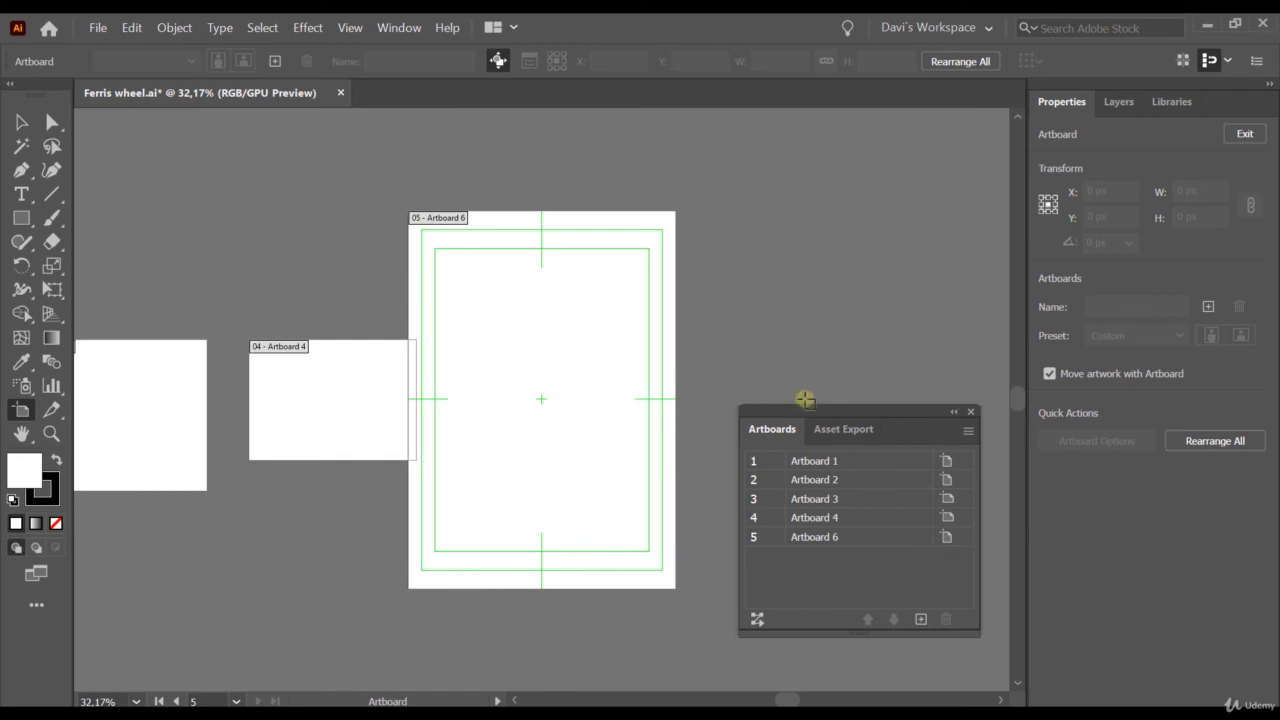
click(442, 218)
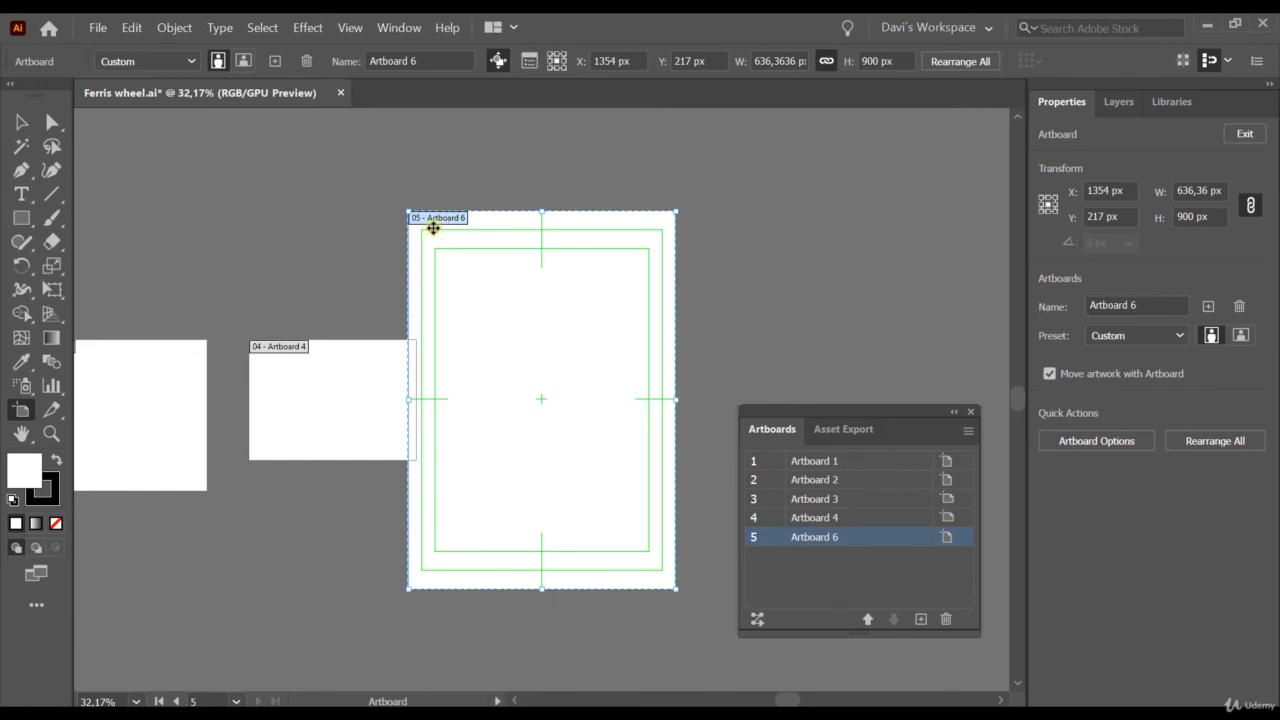
shift+click(274, 350)
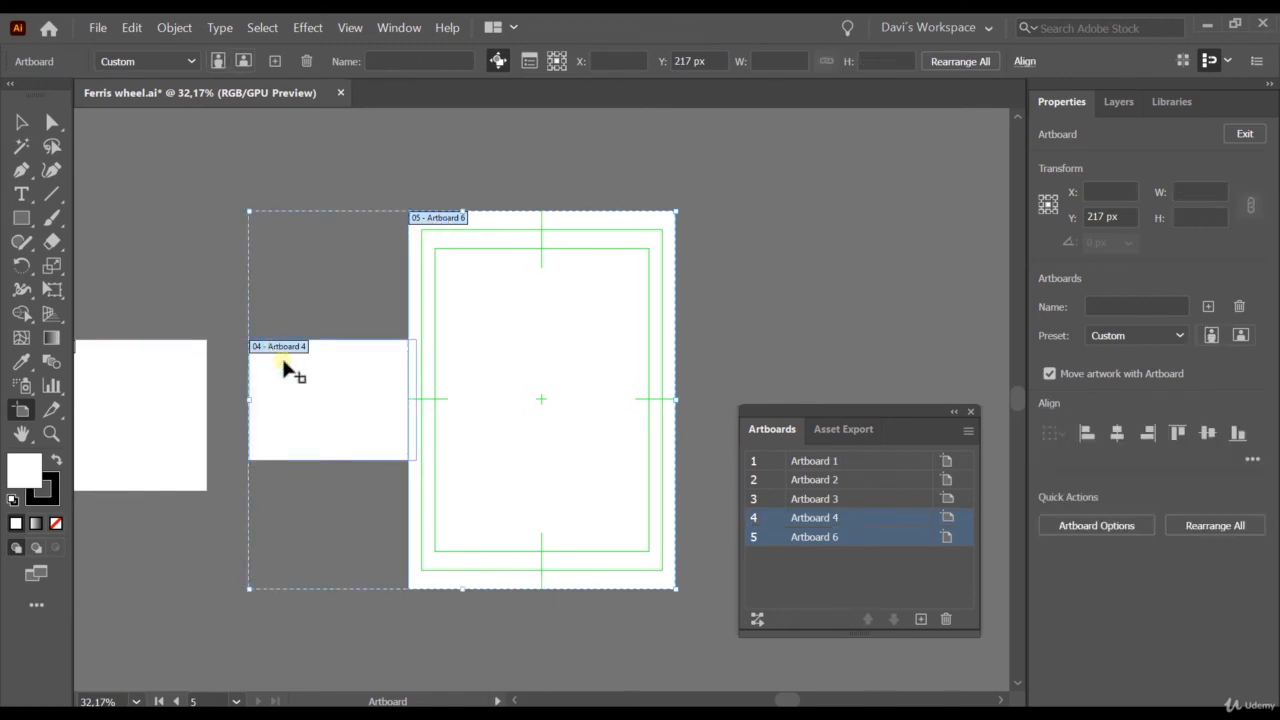
shift+click(161, 385)
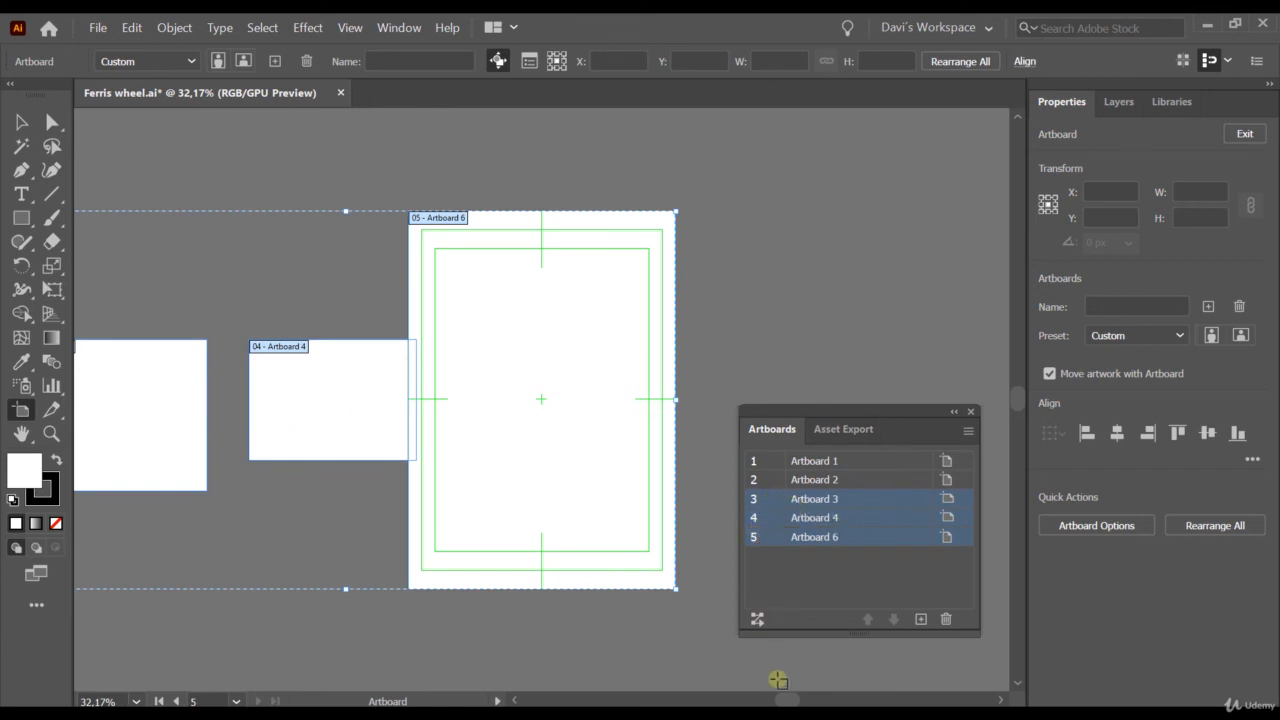
drag(785, 699, 762, 700)
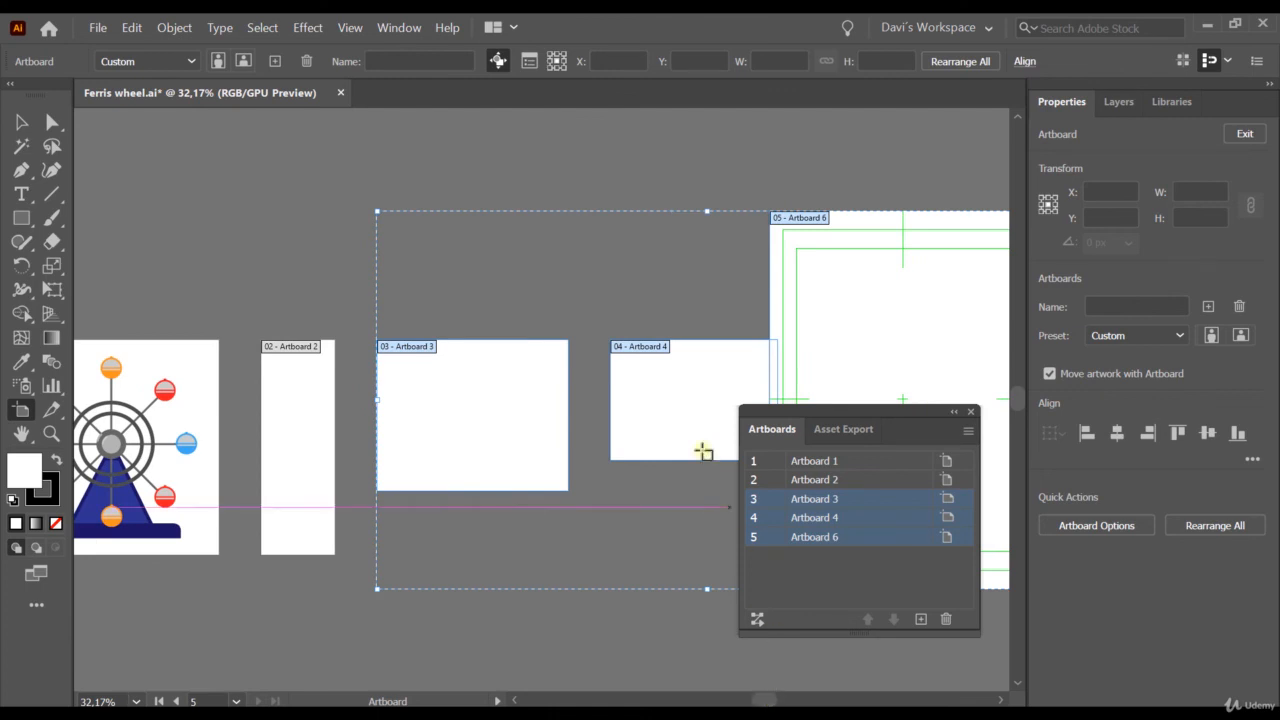
click(946, 619)
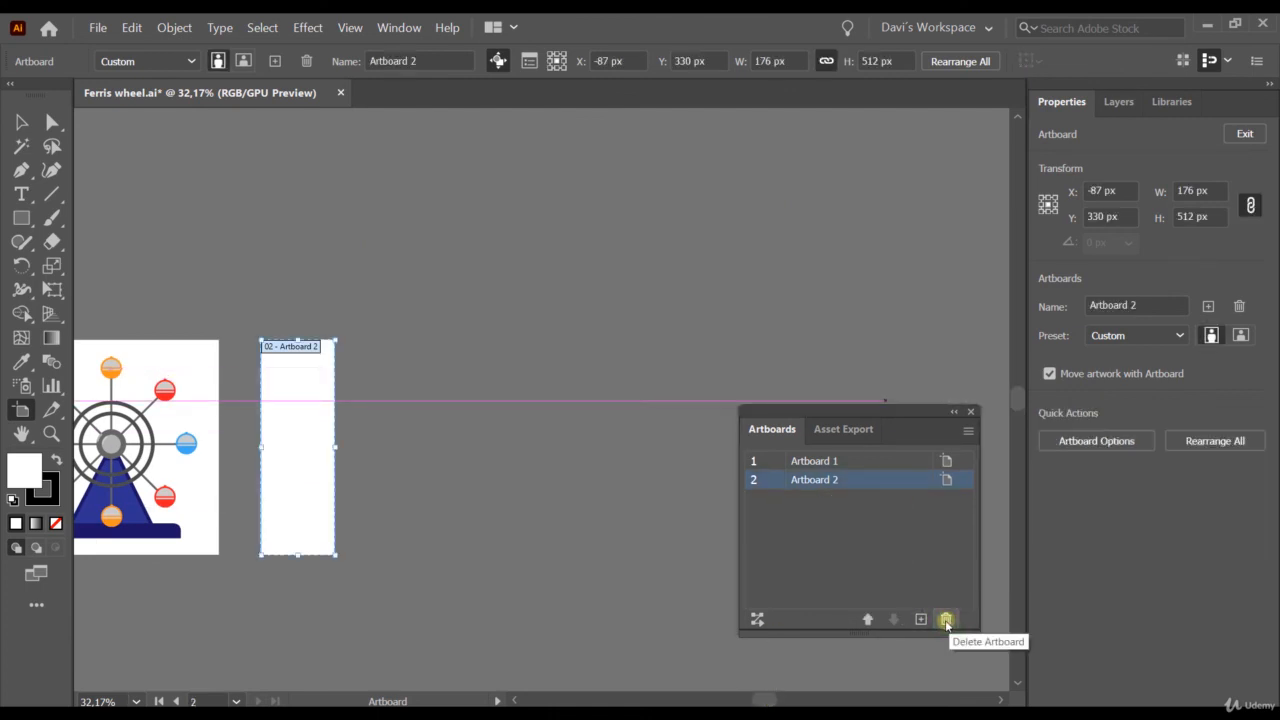
Add two new artboards of 176 by 512 px in a row after Artboard 2.
click(921, 619)
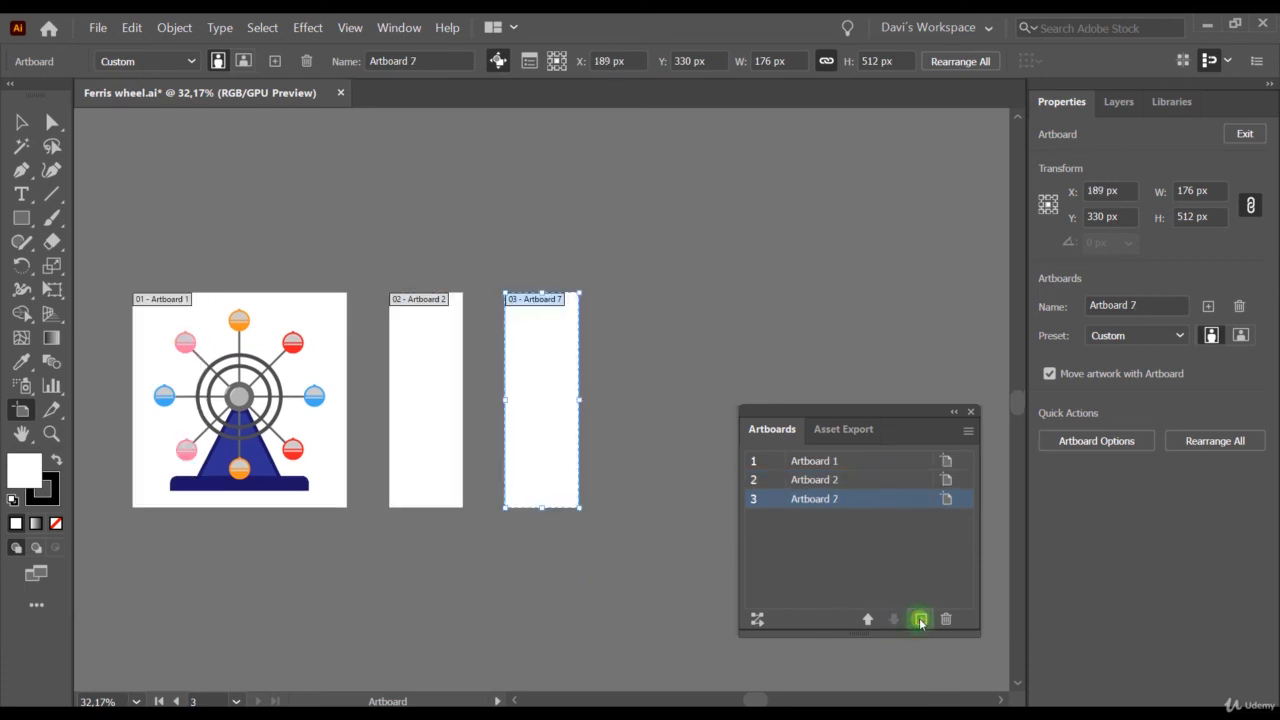
click(921, 619)
drag(765, 701, 753, 703)
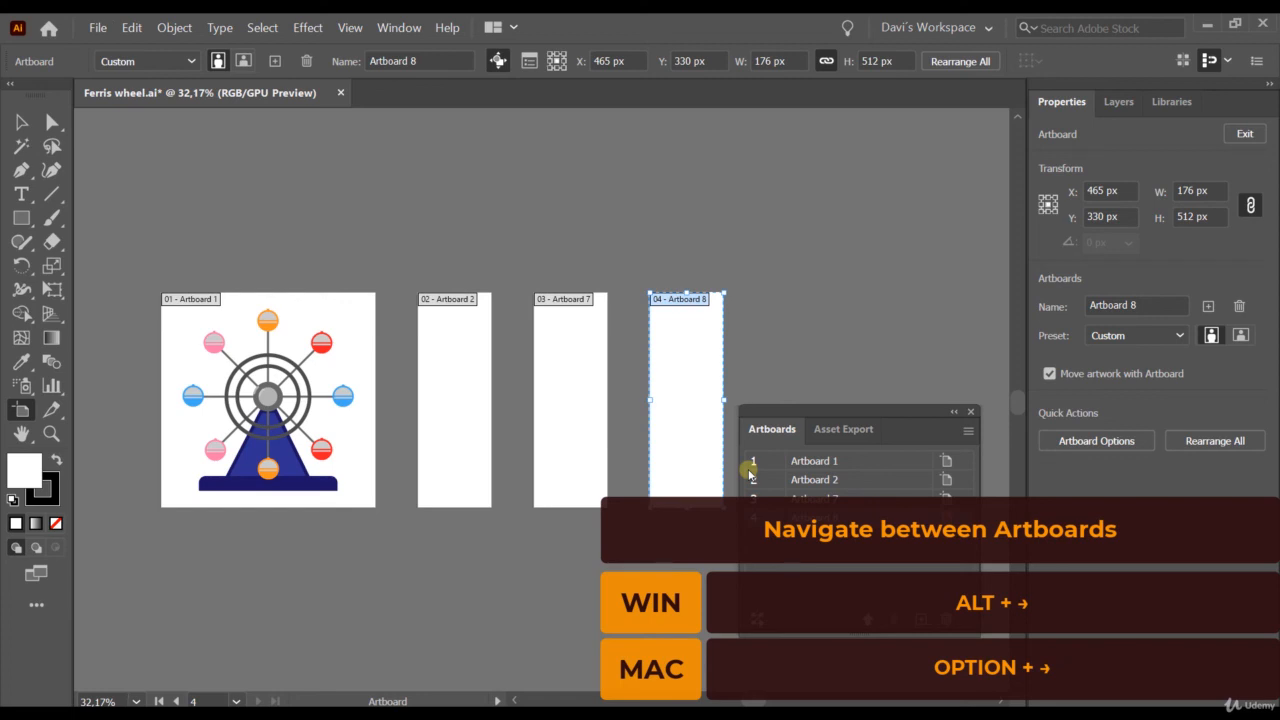
Cycle forward through the four artboards several times, ending with Artboard 1 active.
key(alt+Right)
key(alt+Right)
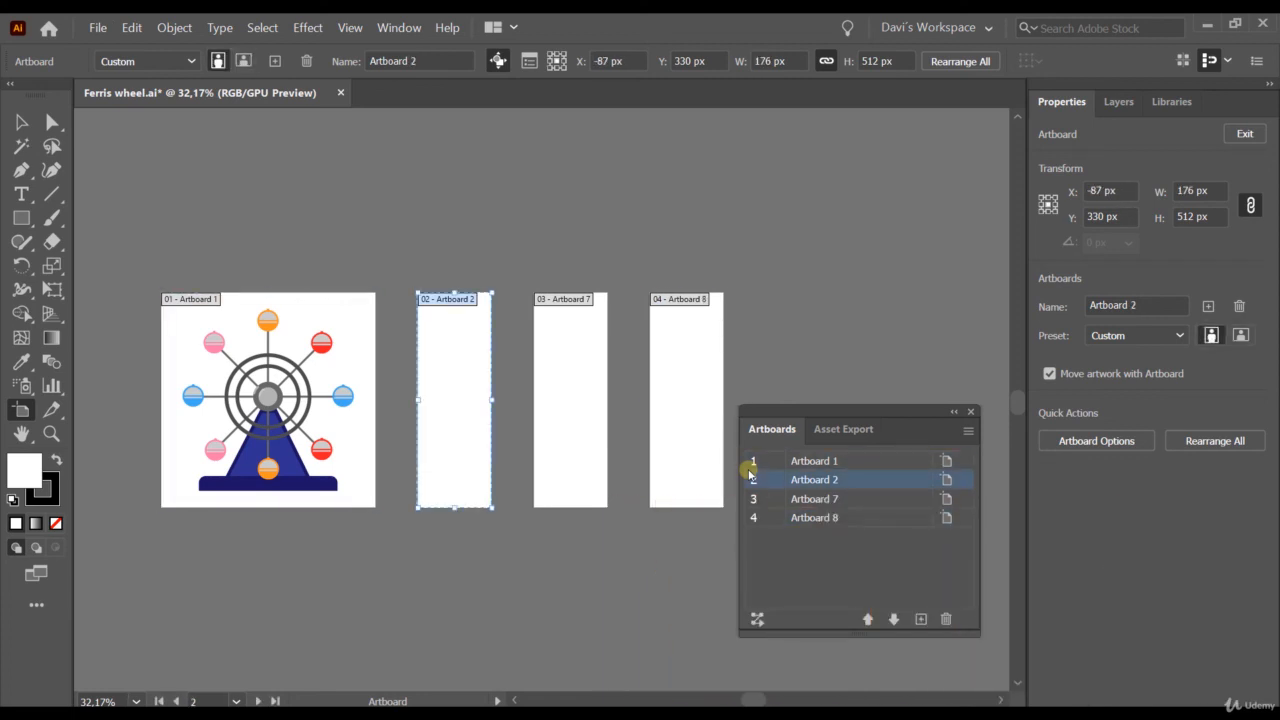
key(alt+Right)
key(alt+Right)
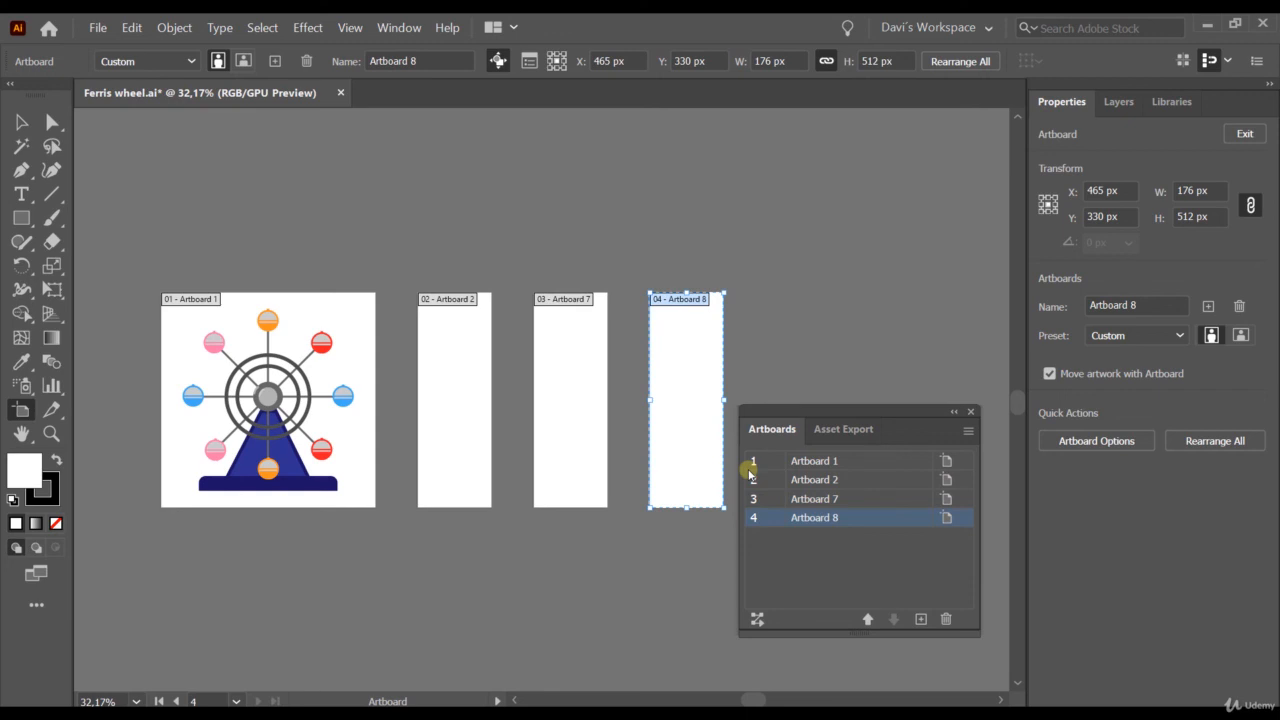
key(alt+Right)
key(alt+Right)
key(alt+Right)
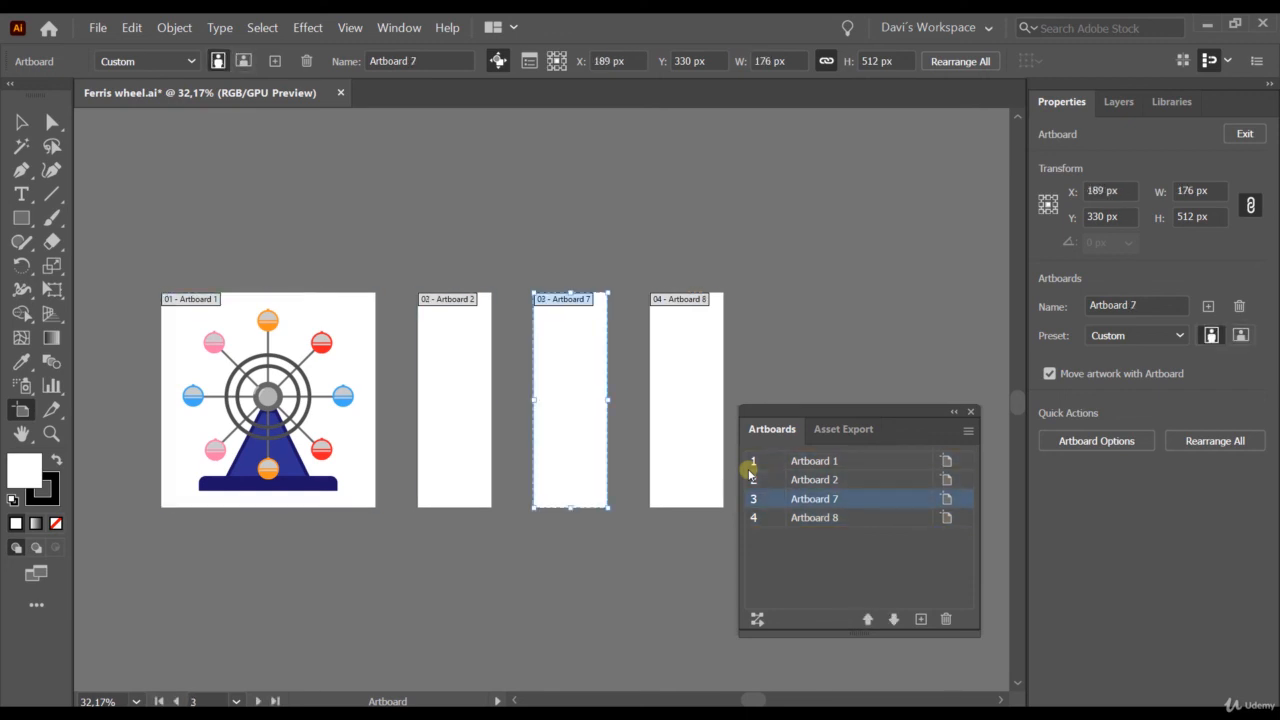
key(alt+Right)
key(alt+Right)
key(alt+Right)
key(alt+Right)
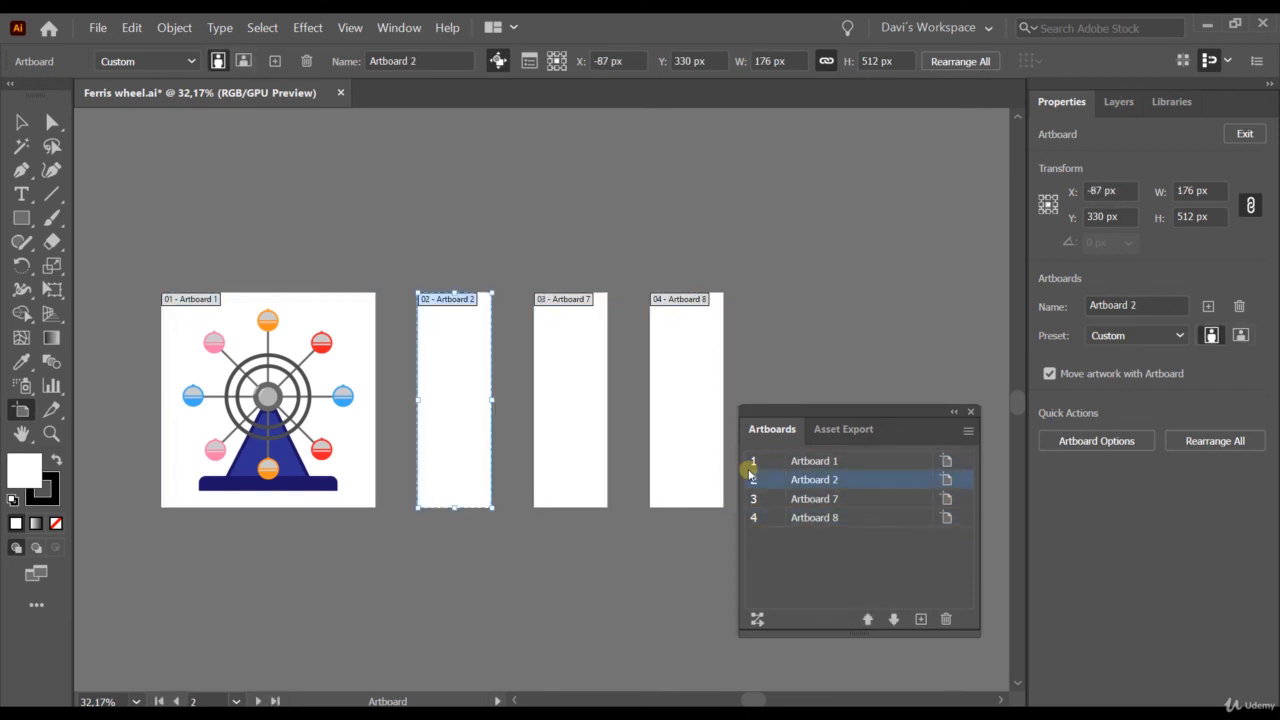
key(alt+Right)
key(alt+Right)
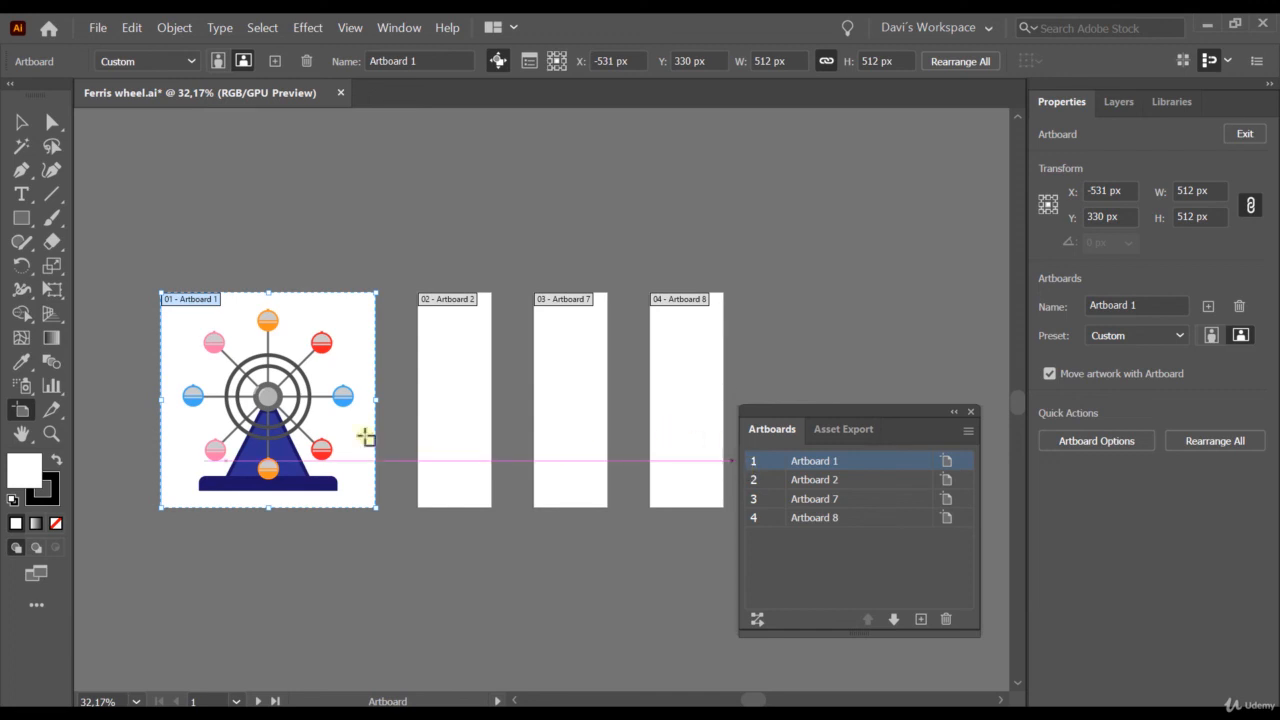
Move Artboard 1 together with its Ferris wheel artwork to about X -599 px, Y 420 px.
drag(191, 291, 146, 367)
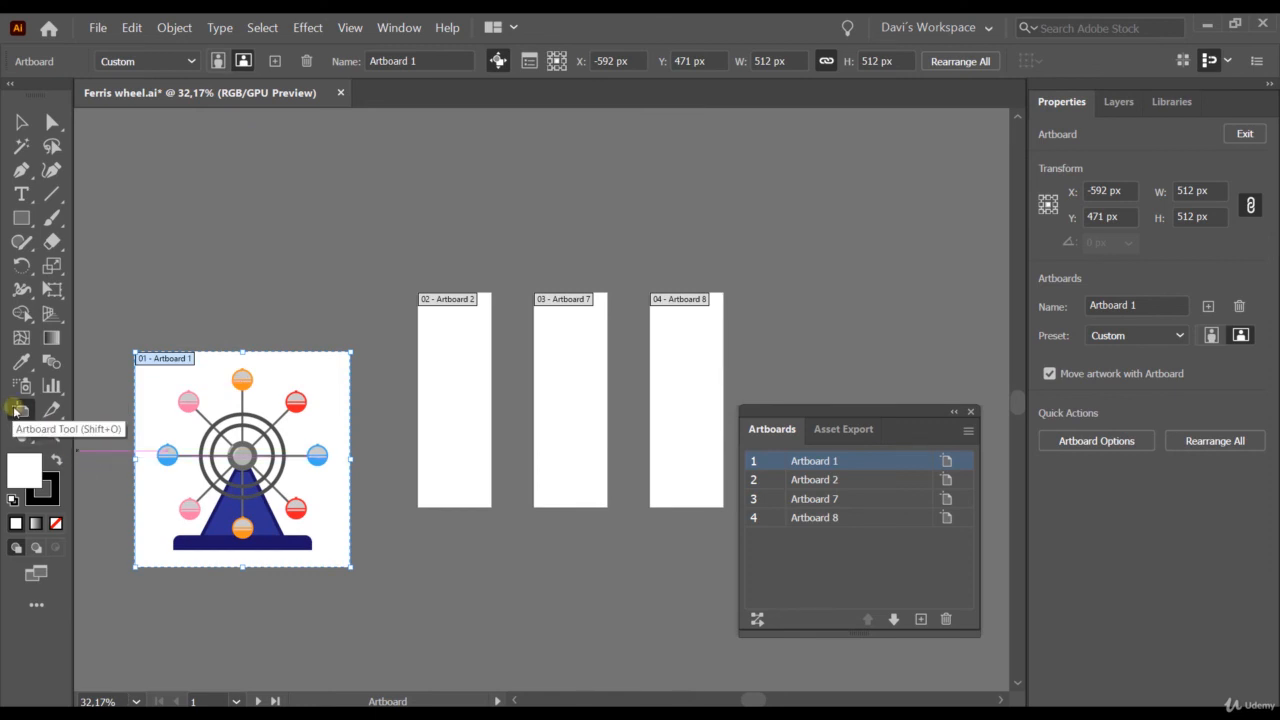
drag(190, 368, 175, 341)
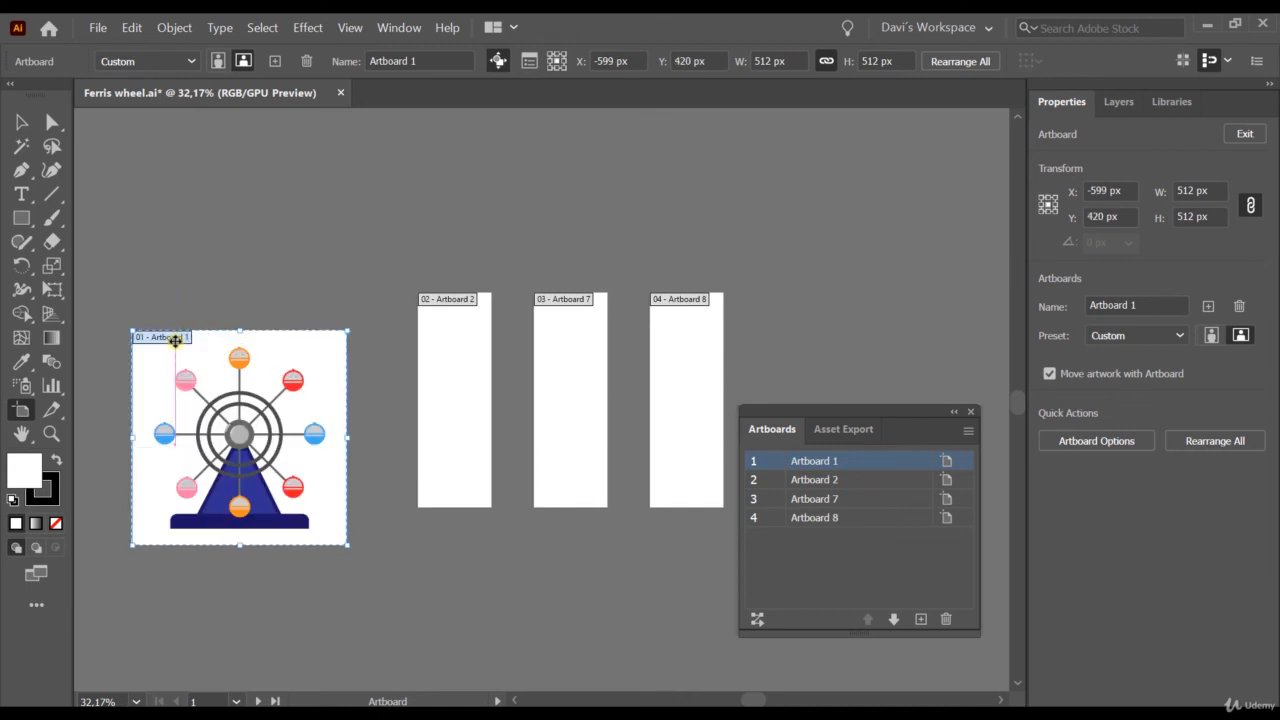